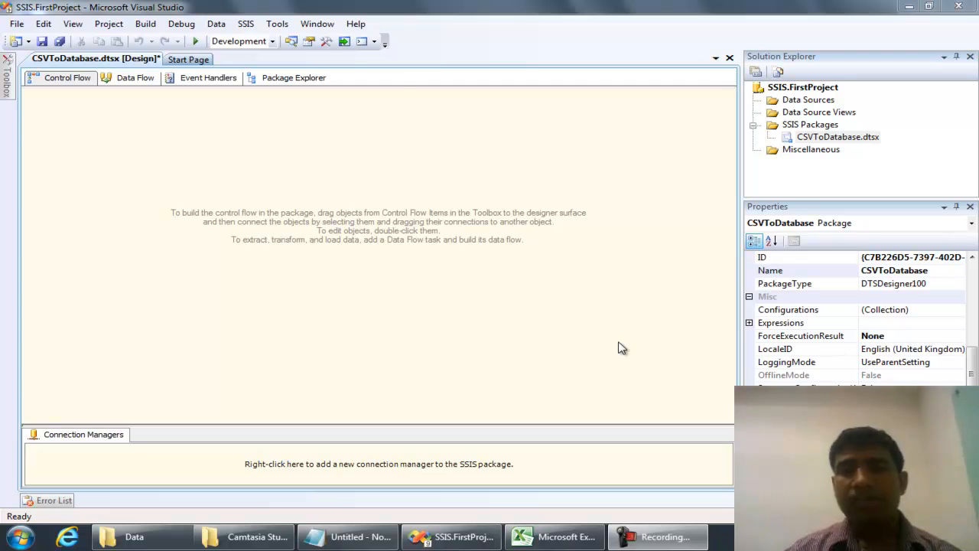
- Add a new SSIS package to the project's SSIS Packages folder
click(817, 128)
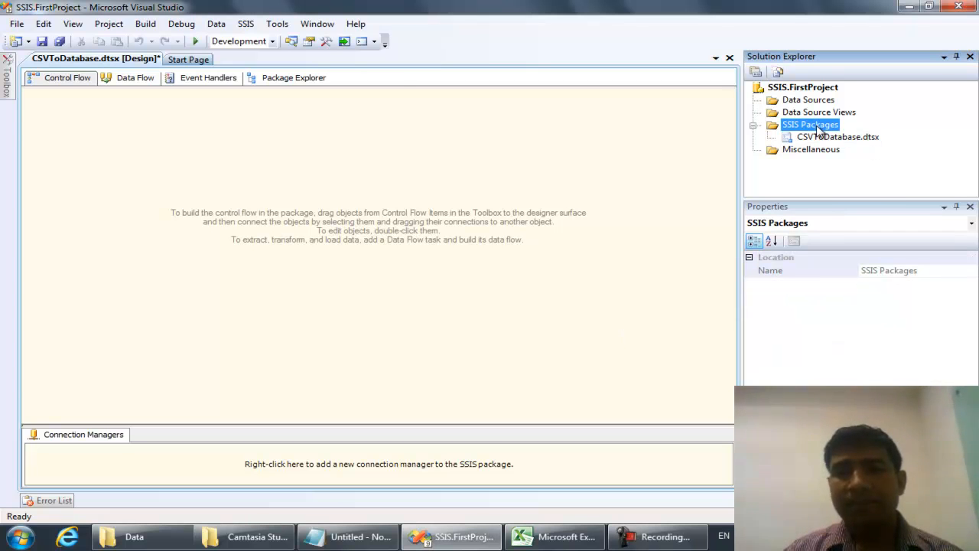
right_click(817, 130)
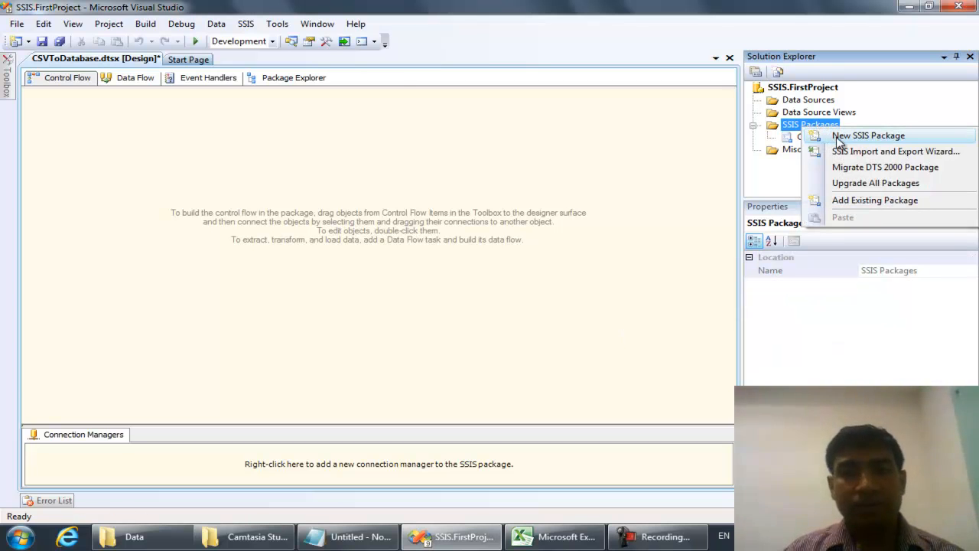
click(839, 139)
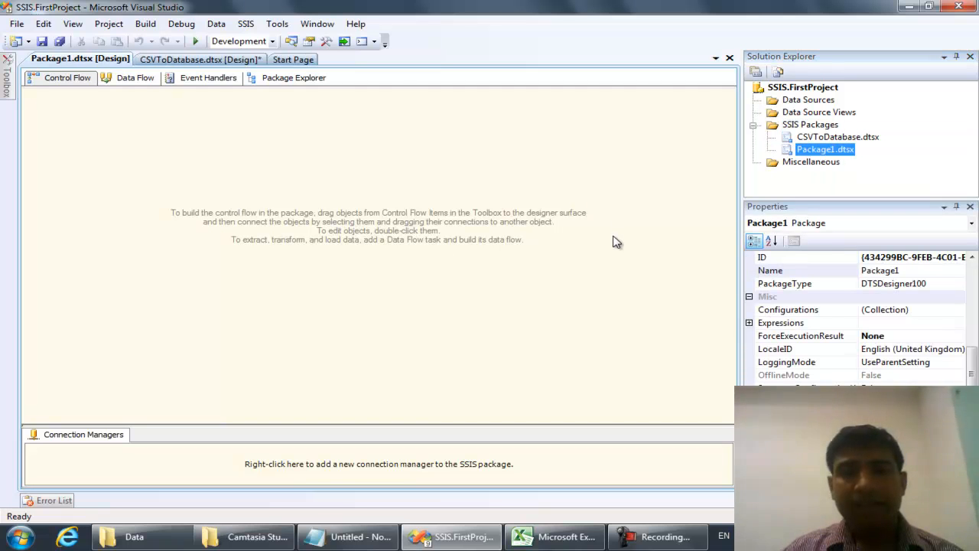
click(825, 153)
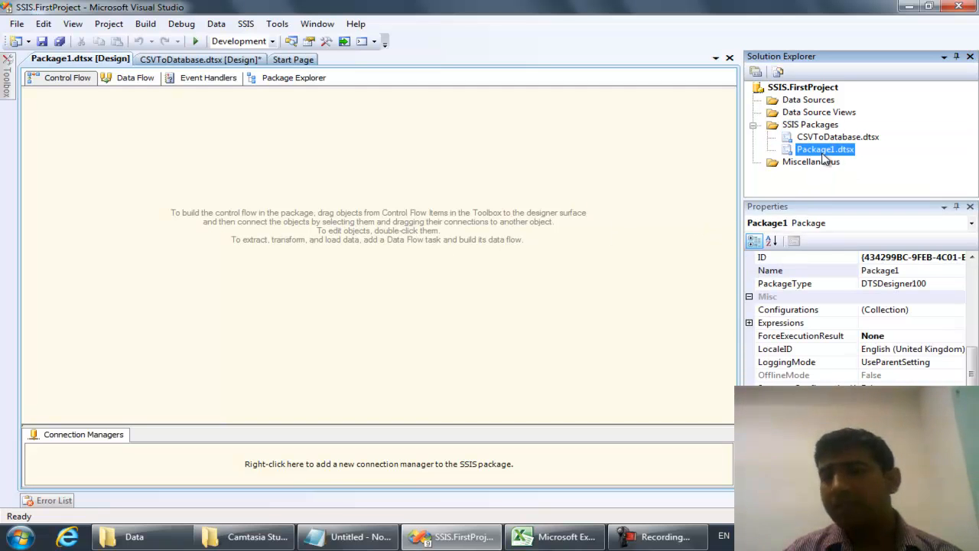
click(862, 162)
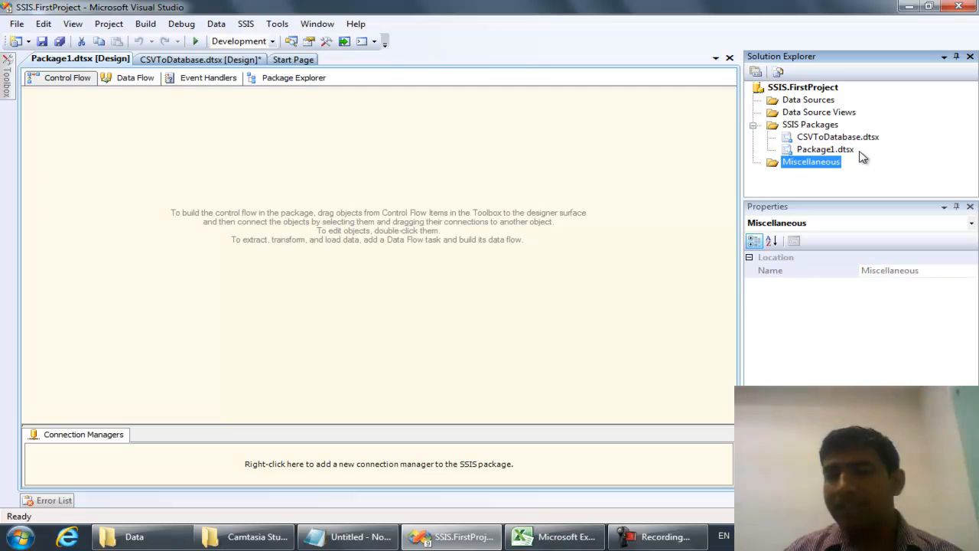
- Open the CSVToDatabase.dtsx package and add a Data Flow Task to its control flow
click(858, 140)
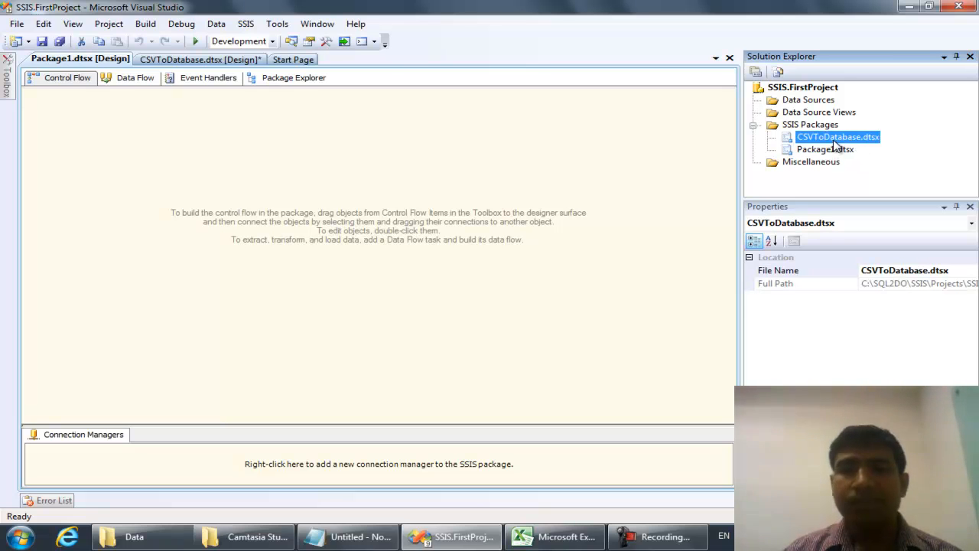
double_click(837, 140)
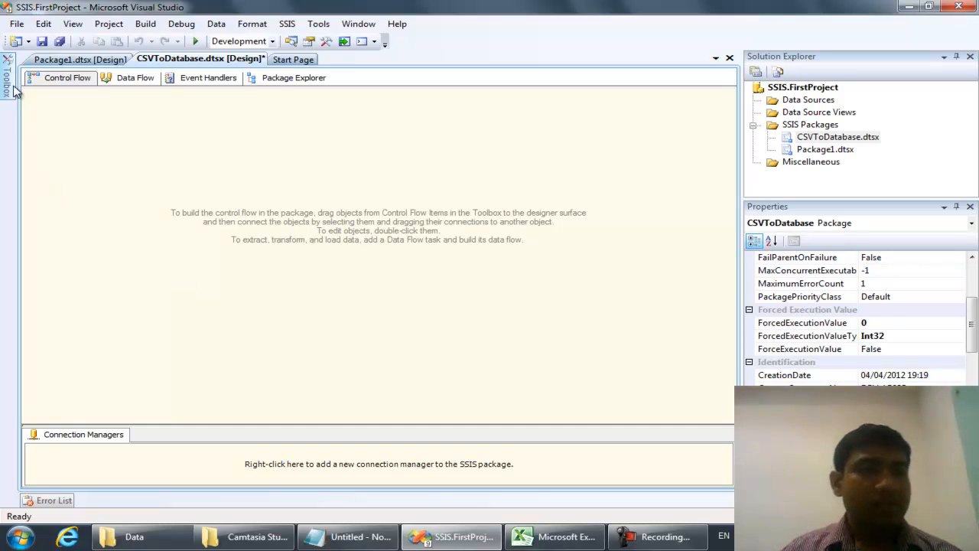
mouse_move(8, 81)
drag(61, 193, 333, 163)
- Rename the Data Flow Task to DFT_Members and open its data flow design surface
click(386, 186)
right_click(386, 186)
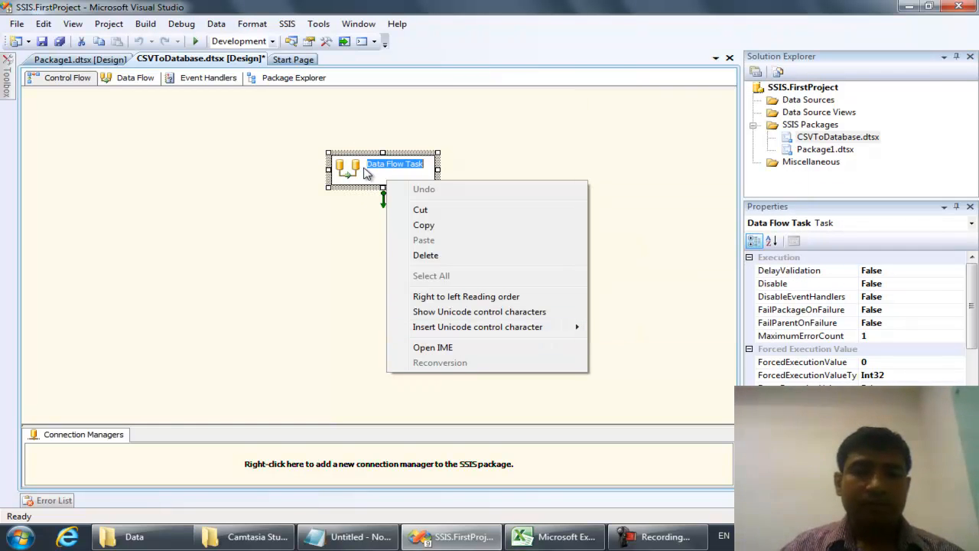
key(Escape)
text(DFT_Members)
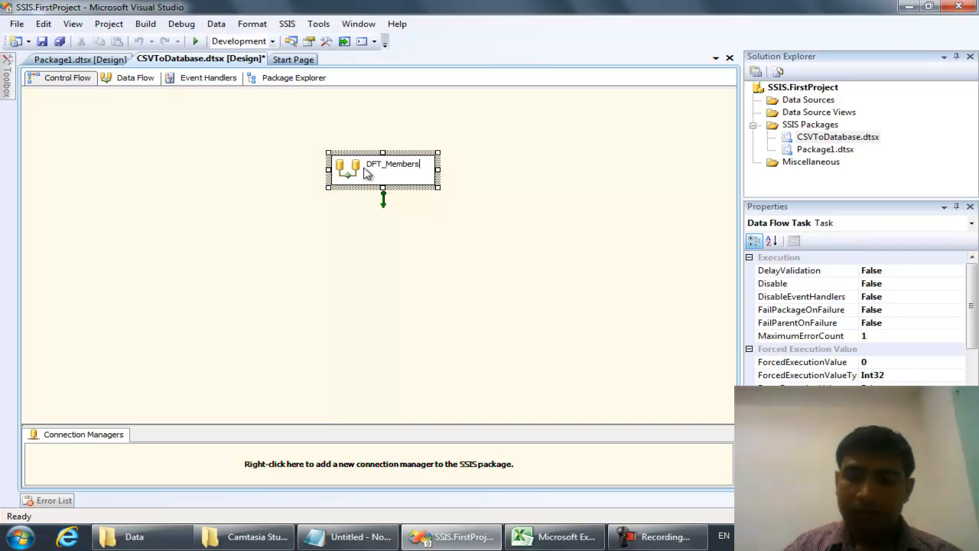
click(389, 232)
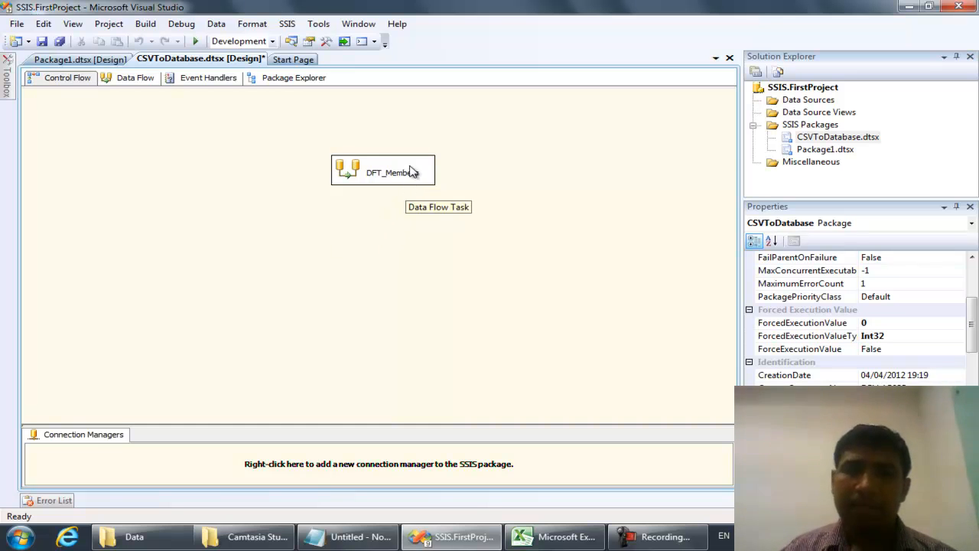
double_click(411, 168)
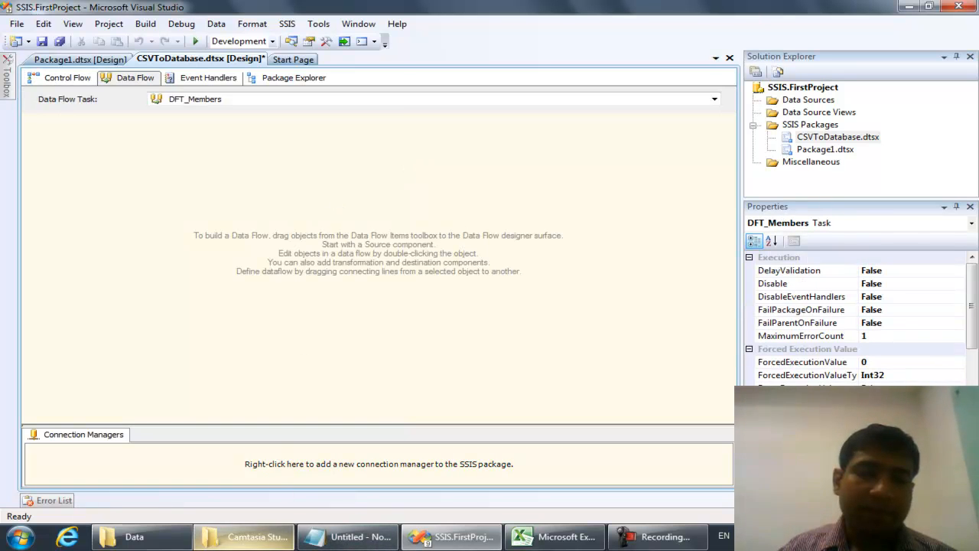
- Switch to the Data folder, open the Members text document, enter "das," in it and minimize its window
click(135, 536)
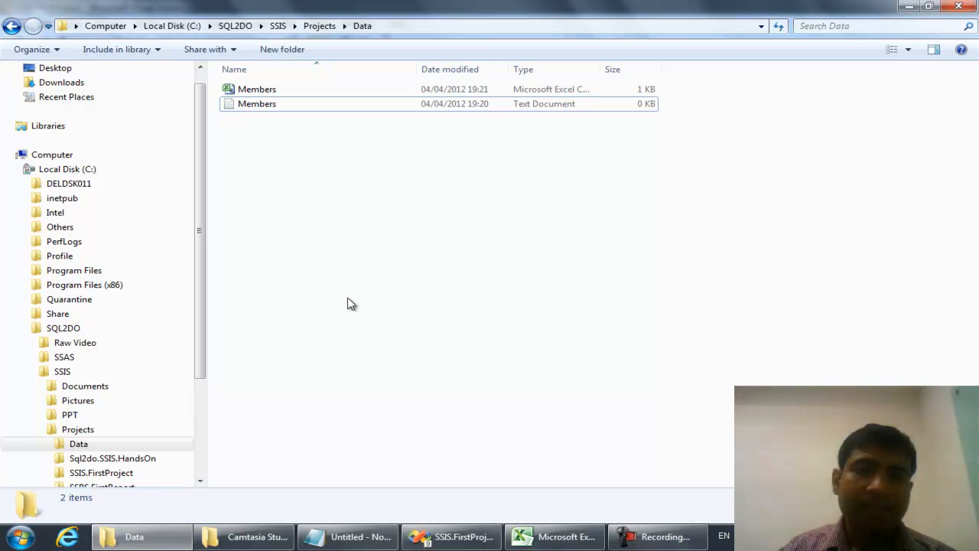
click(252, 90)
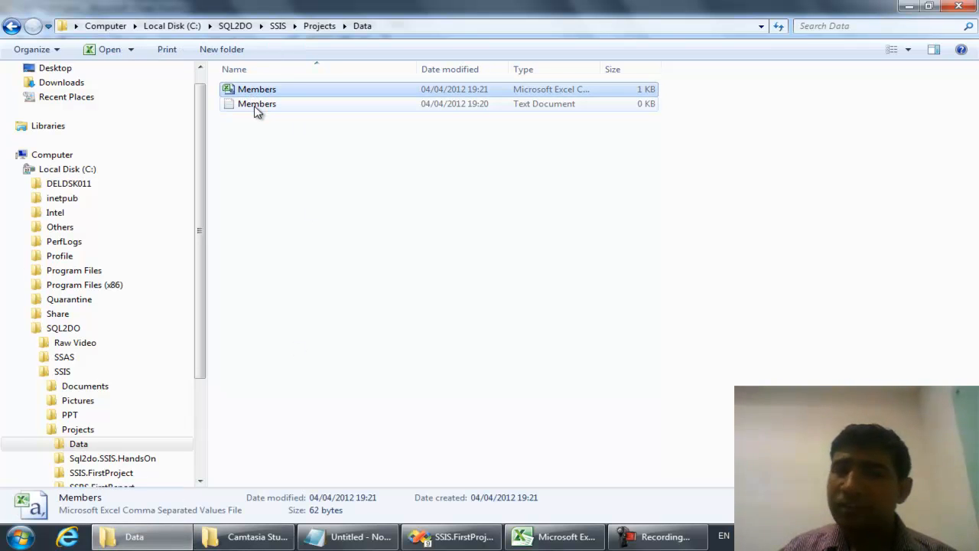
right_click(256, 107)
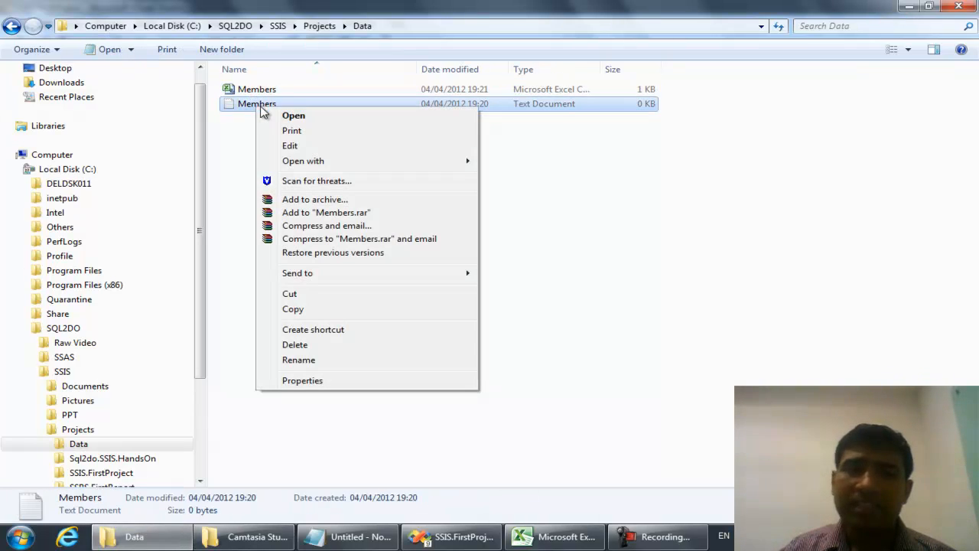
click(285, 115)
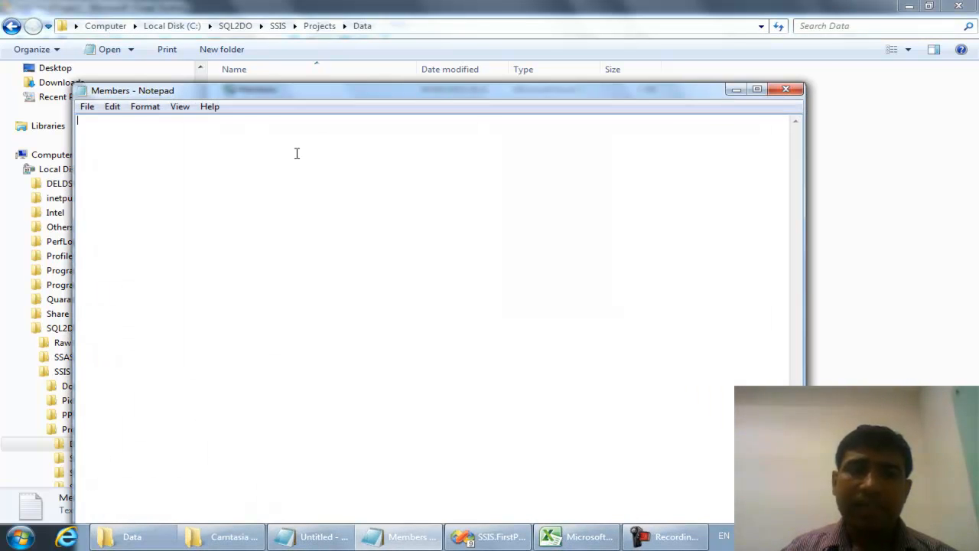
text(das,)
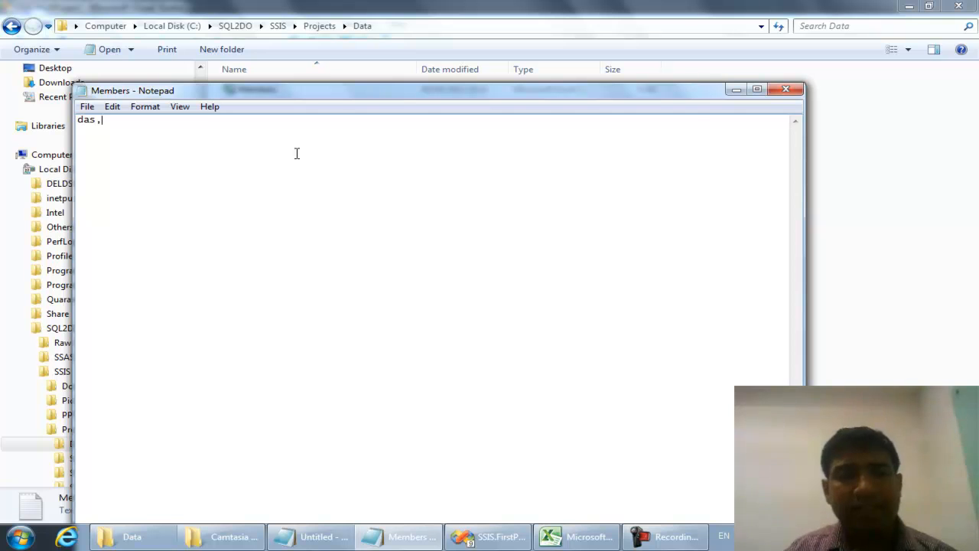
click(733, 91)
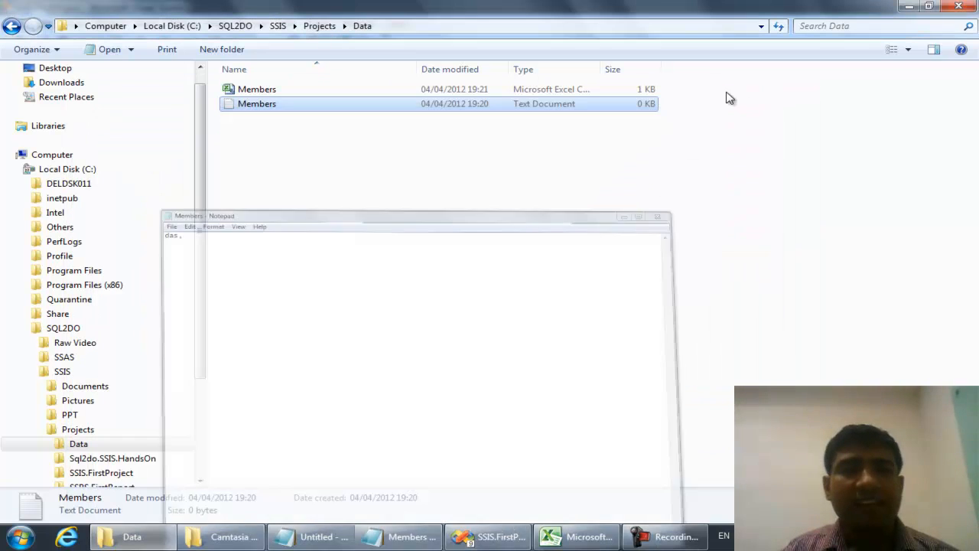
- Open the Members CSV file from the Data folder in Notepad and examine its comma-separated header and rows
click(269, 93)
right_click(269, 92)
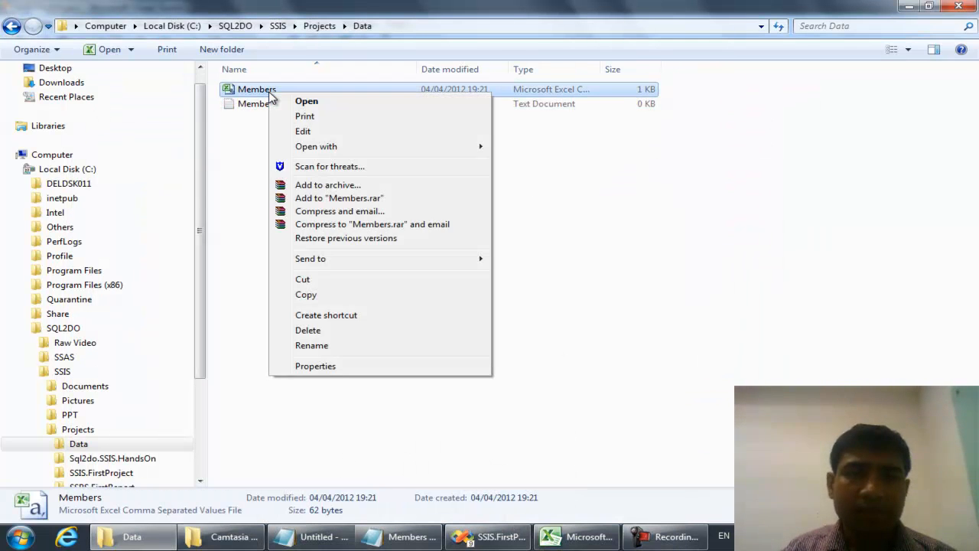
mouse_move(336, 150)
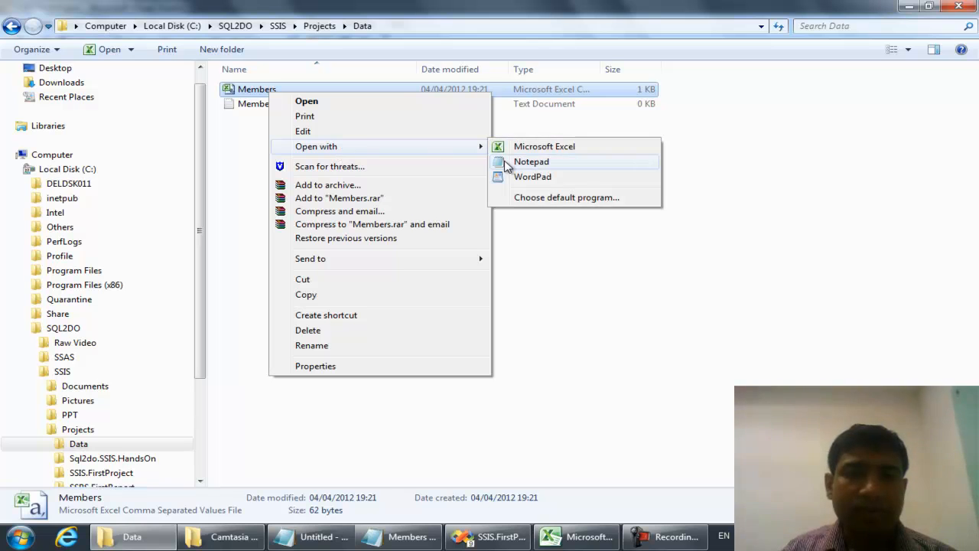
click(508, 163)
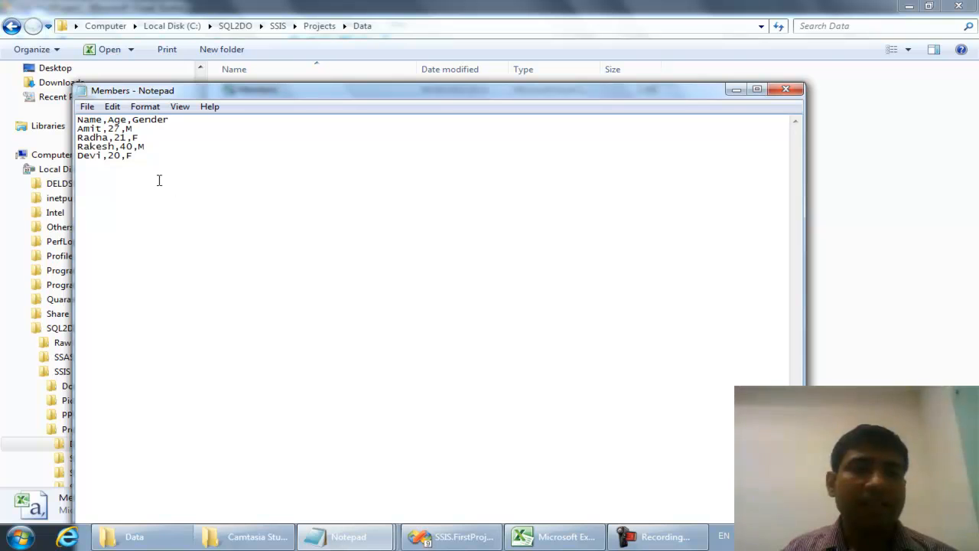
click(116, 128)
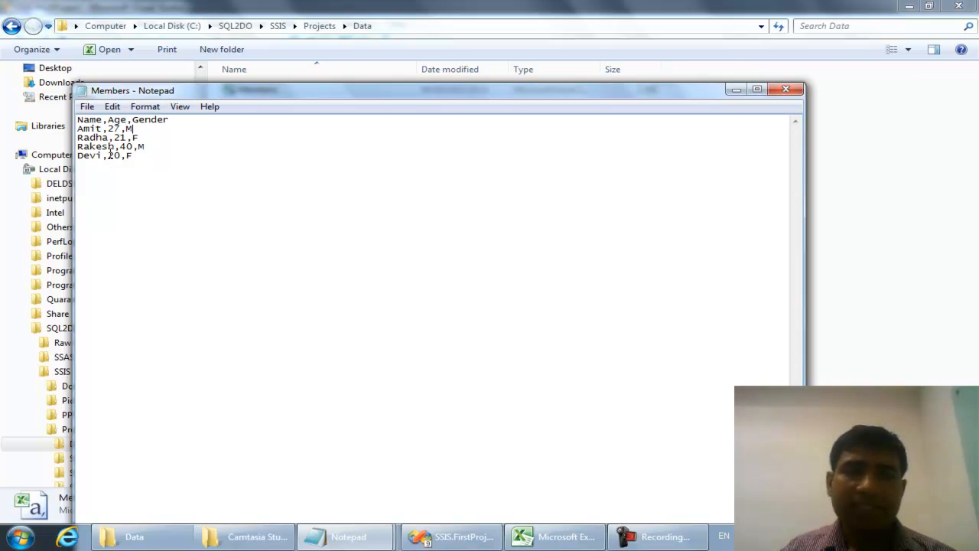
- Try to save the open text file as Members.csv with the file type All Files, and minimize Notepad
click(88, 107)
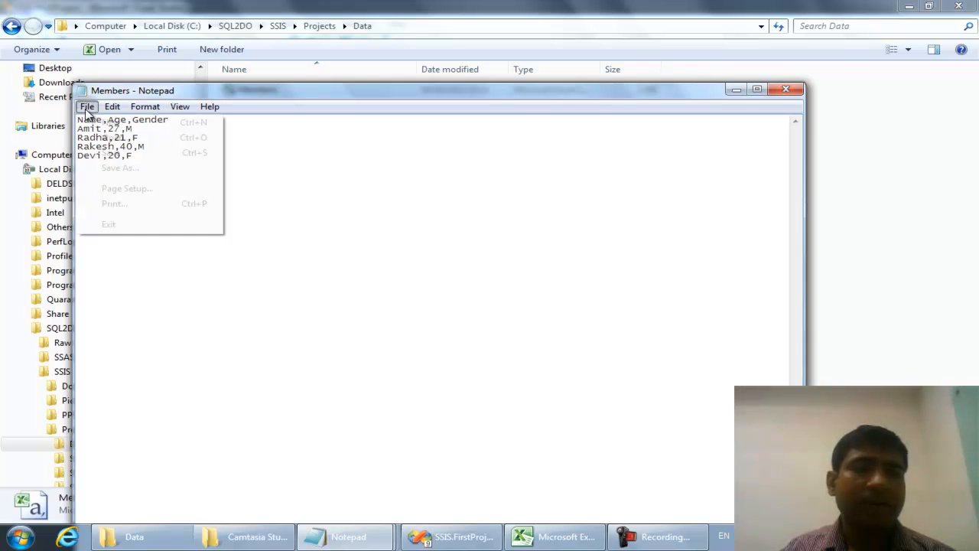
click(159, 130)
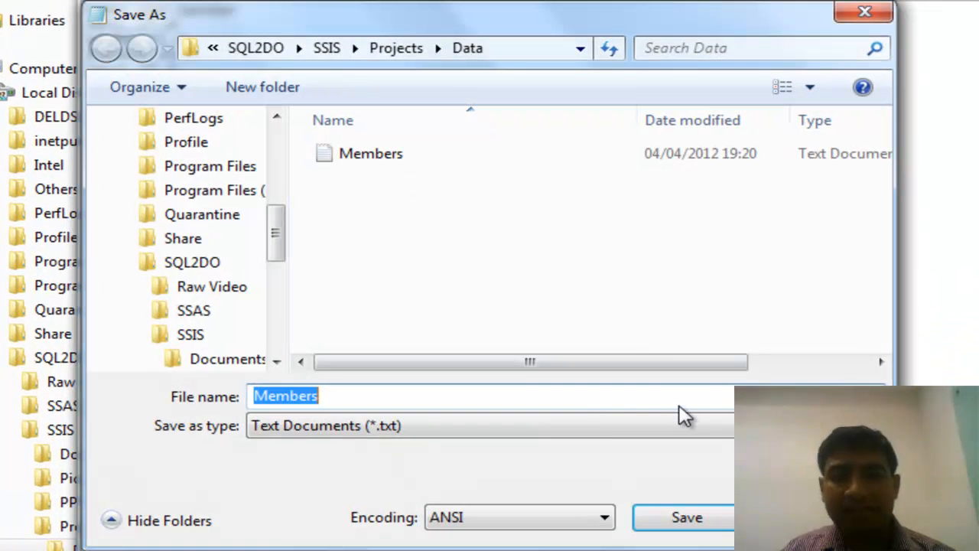
click(582, 426)
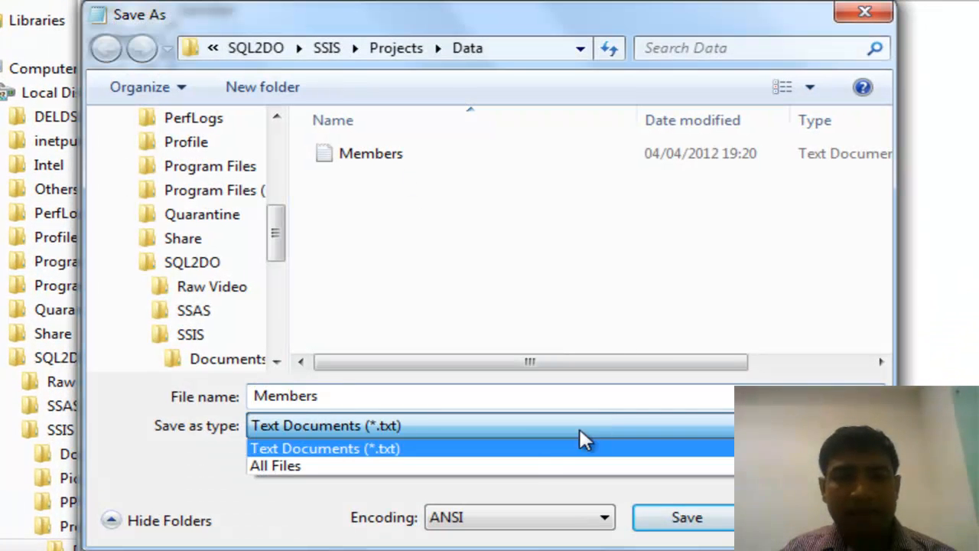
click(537, 463)
click(475, 401)
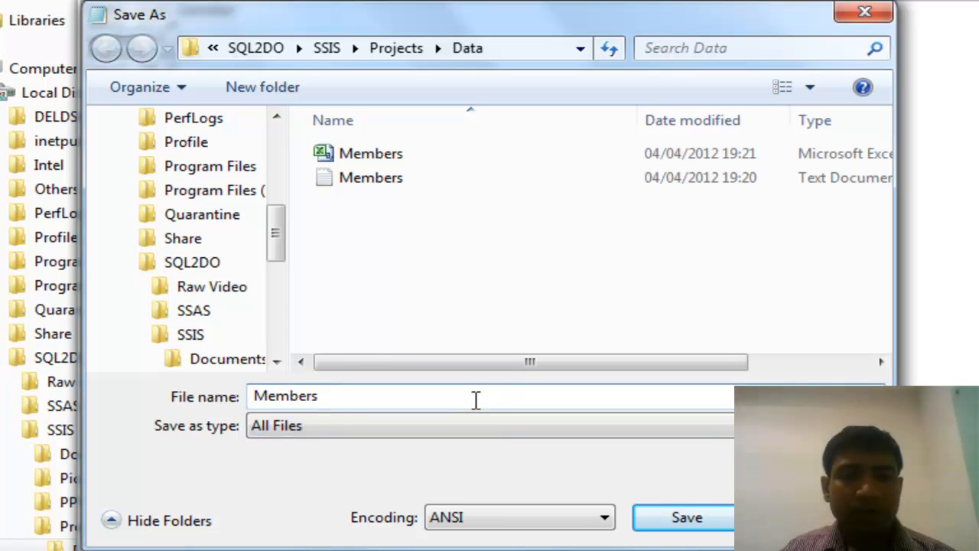
text(.csv)
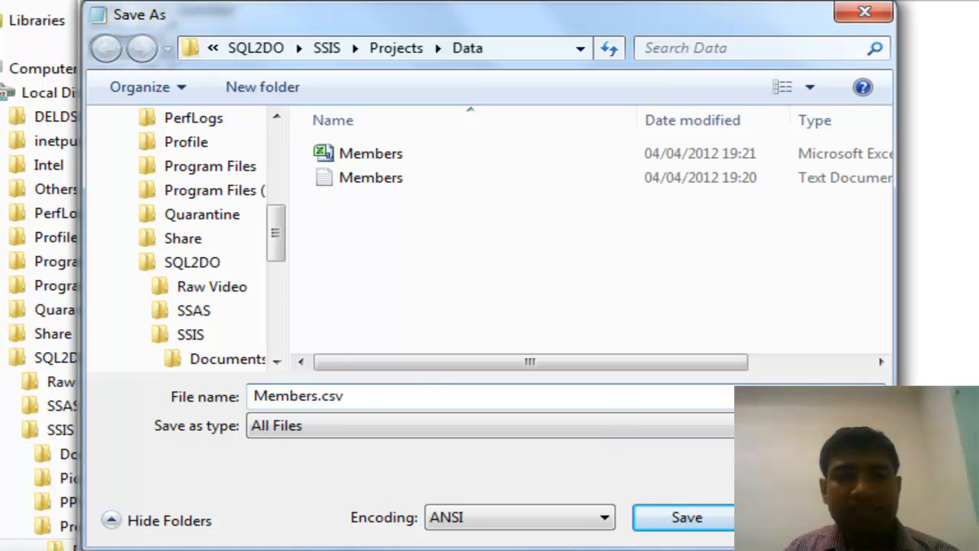
key(Return)
click(735, 94)
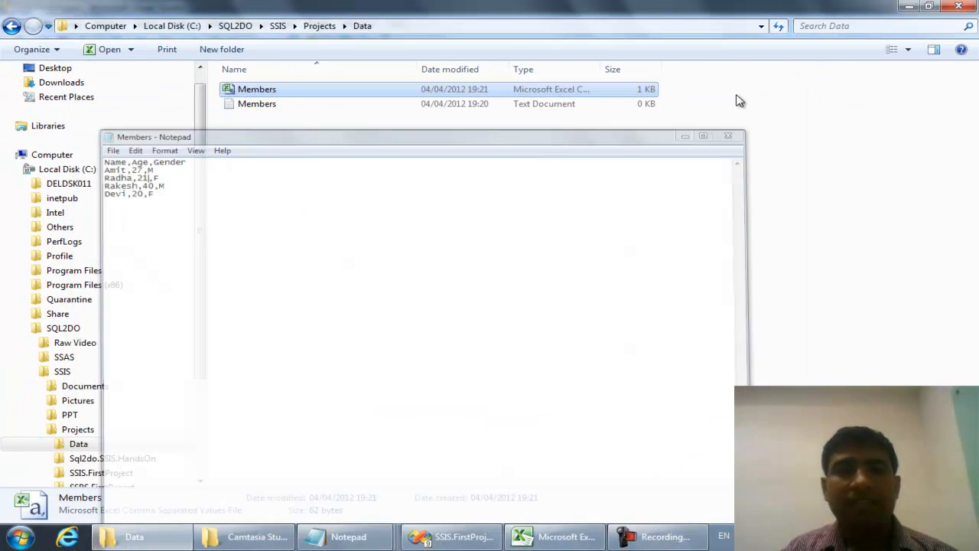
- Open the Members CSV file in Excel, examine its name and age columns, then close it and minimize Excel
double_click(269, 92)
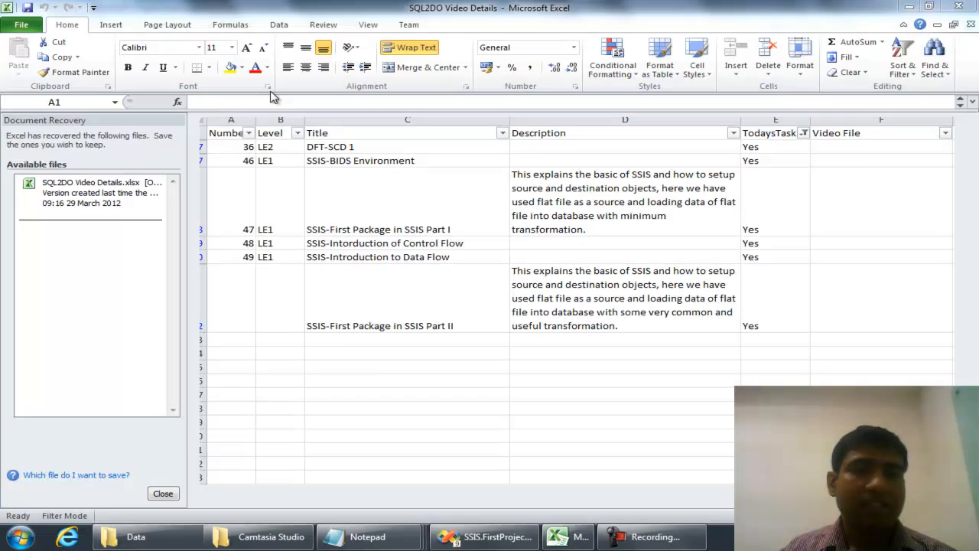
click(330, 234)
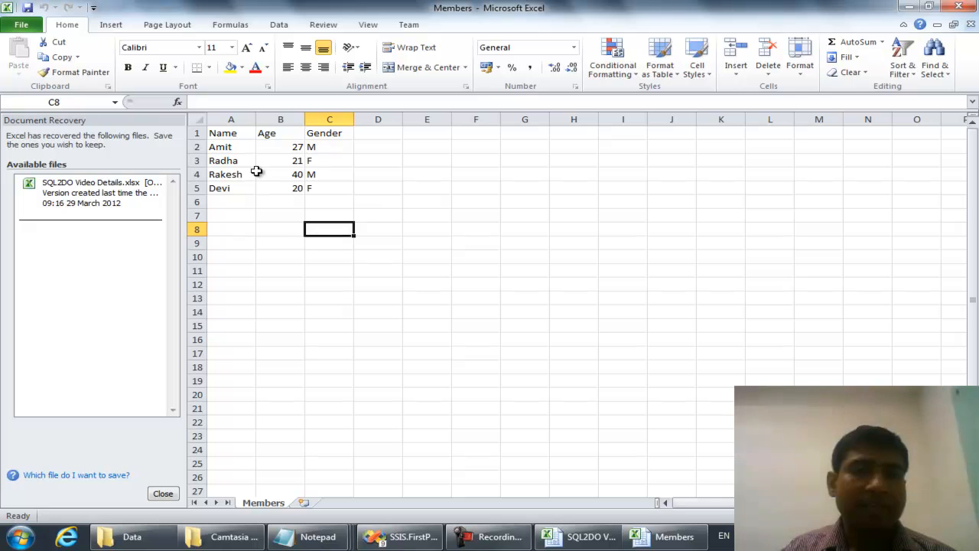
click(227, 146)
click(228, 175)
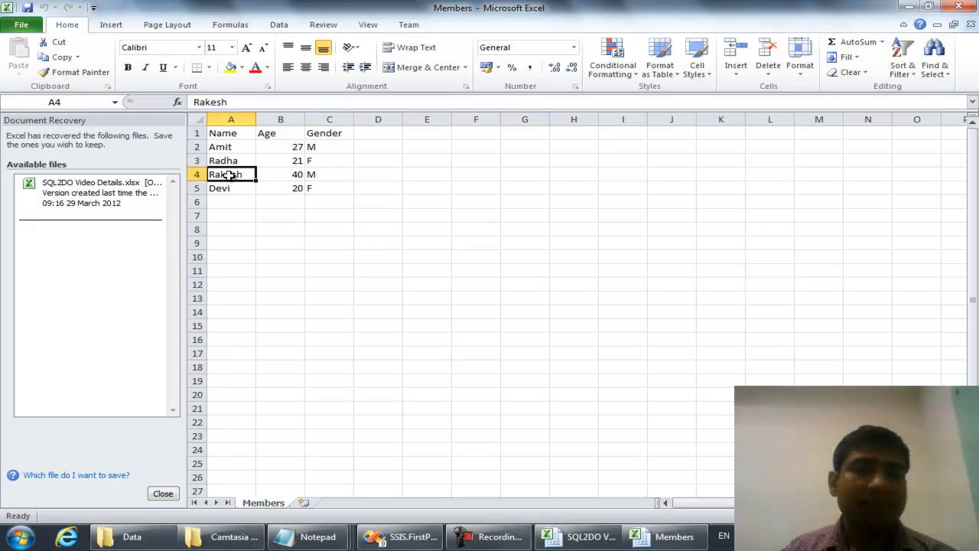
click(276, 149)
click(294, 183)
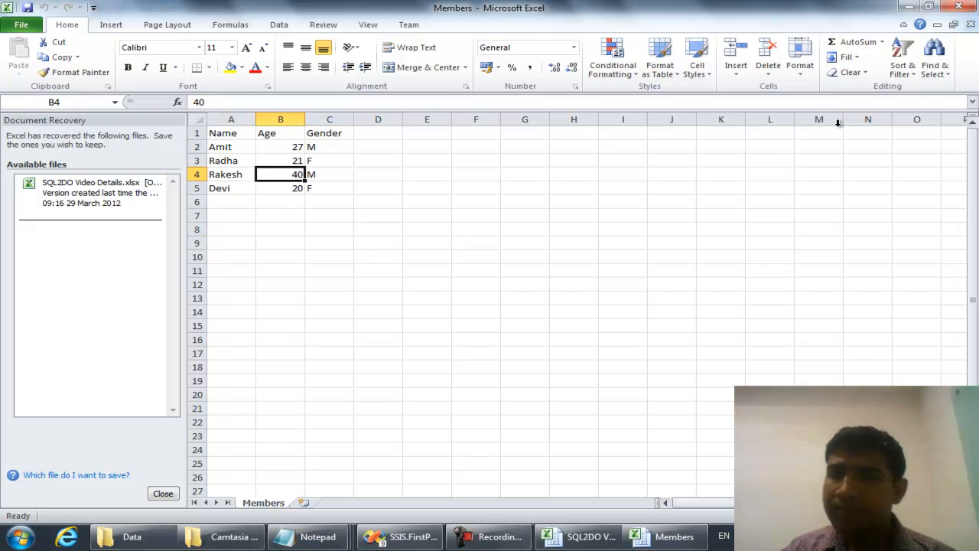
click(970, 25)
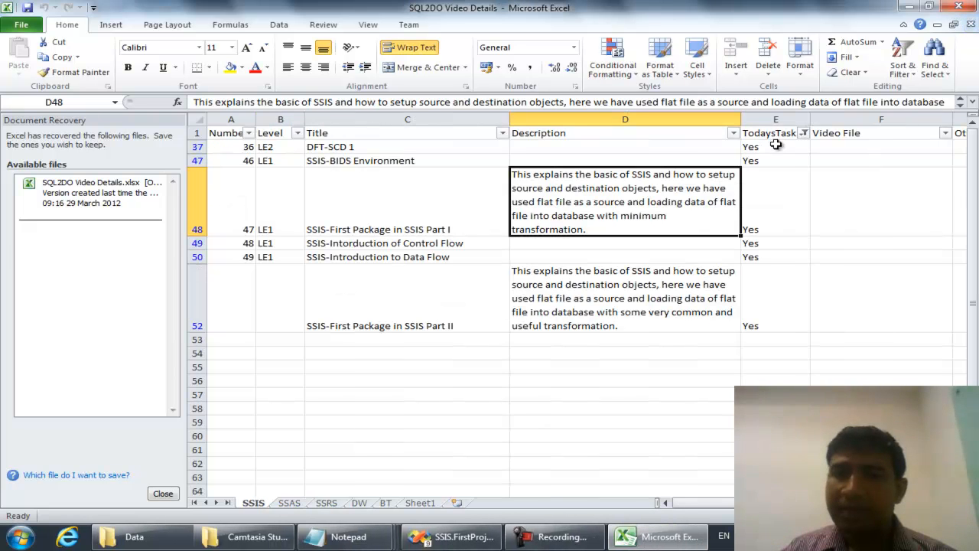
click(909, 7)
click(379, 365)
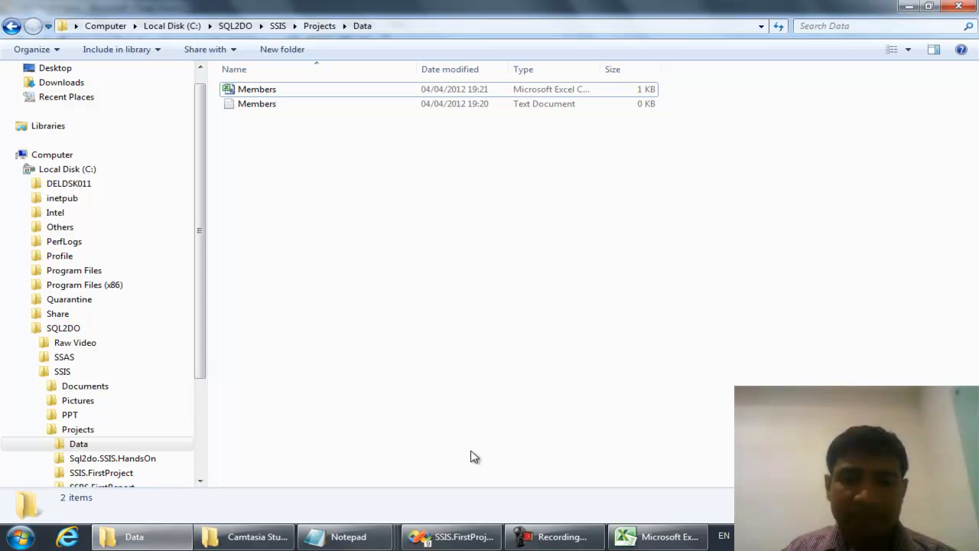
- Switch to Visual Studio and start a new flat file connection manager named Members in the CSVToDatabase package
click(458, 535)
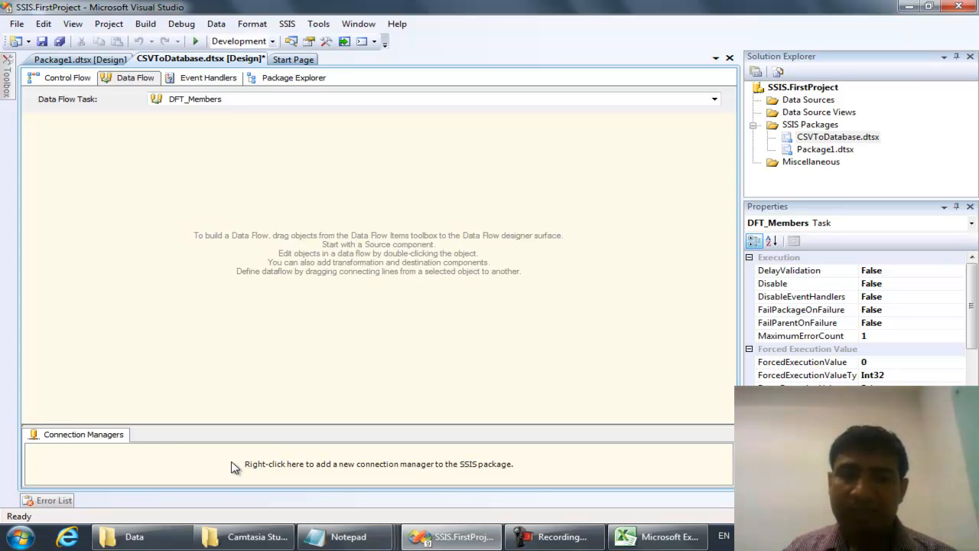
right_click(191, 452)
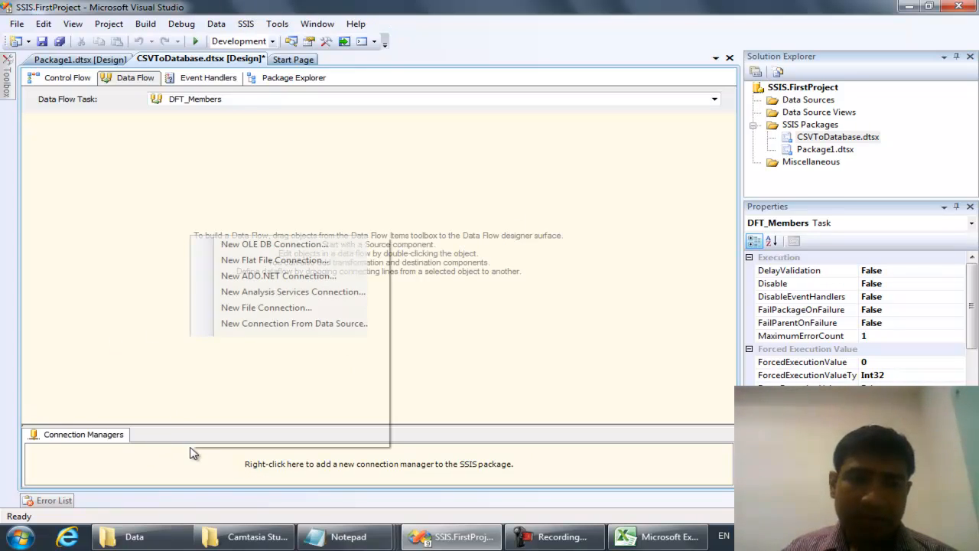
click(260, 264)
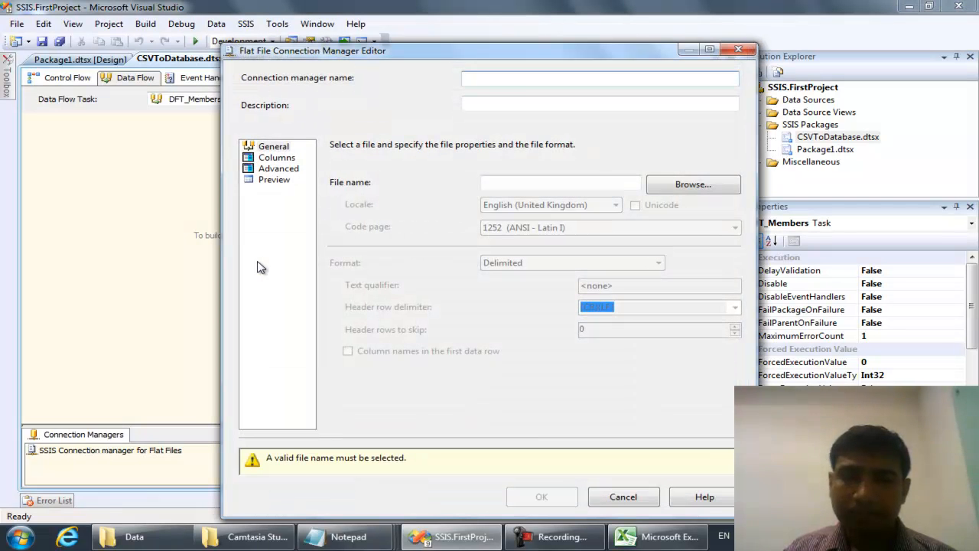
text(Members)
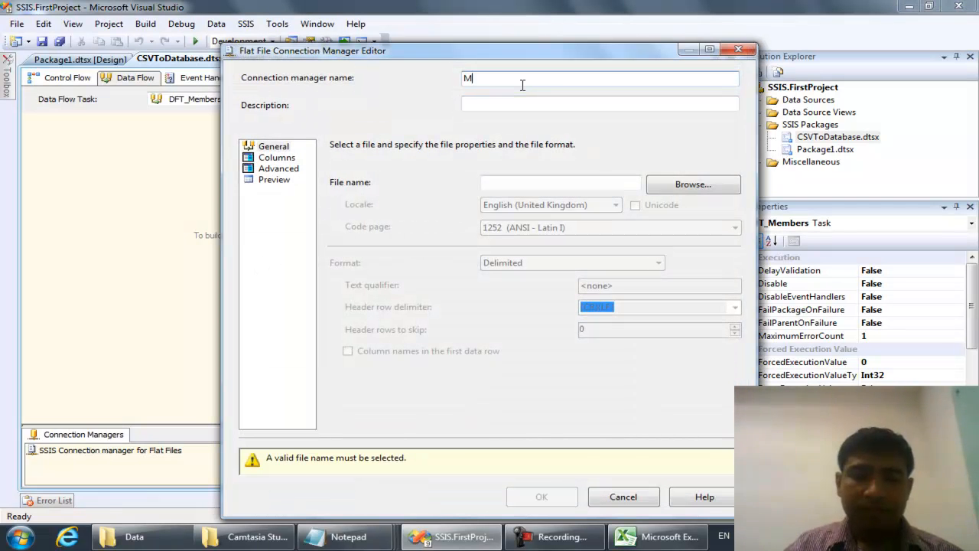
- Choose the Members text document in C:\SQL2DO\SSIS\Projects\Data as the connection manager's file
click(690, 194)
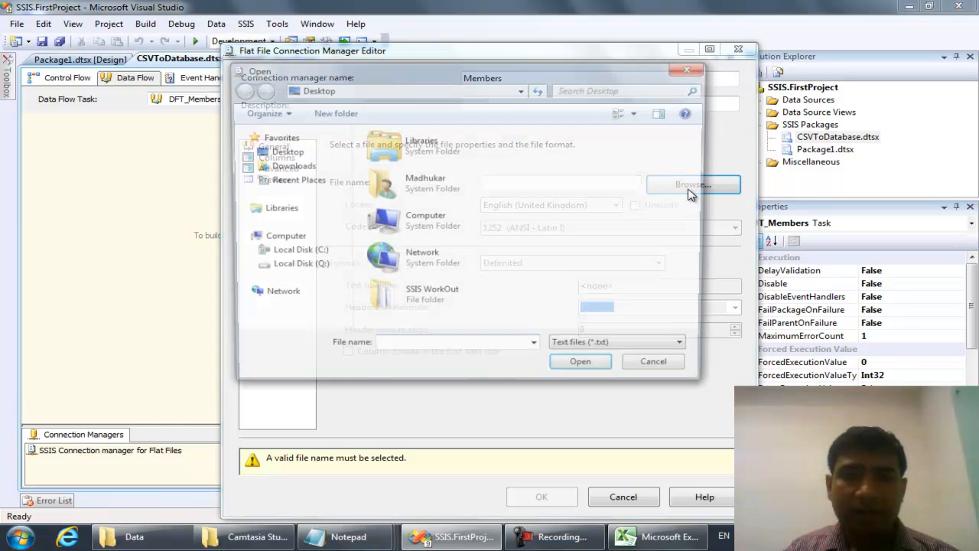
click(313, 252)
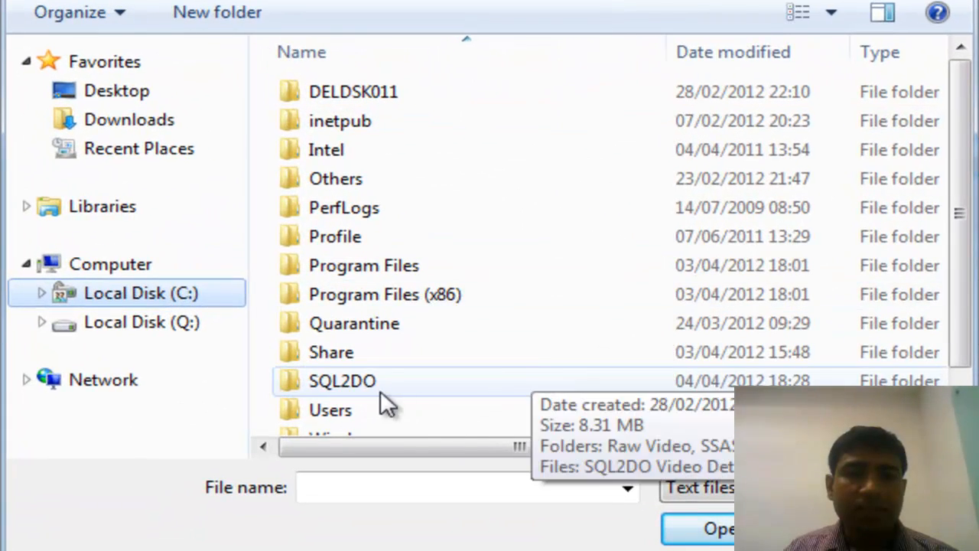
double_click(380, 384)
double_click(337, 149)
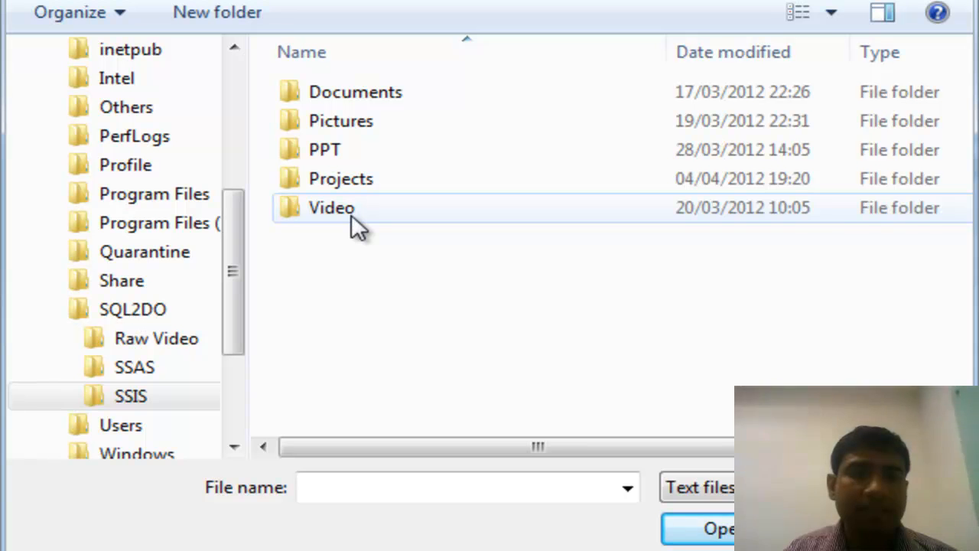
double_click(334, 183)
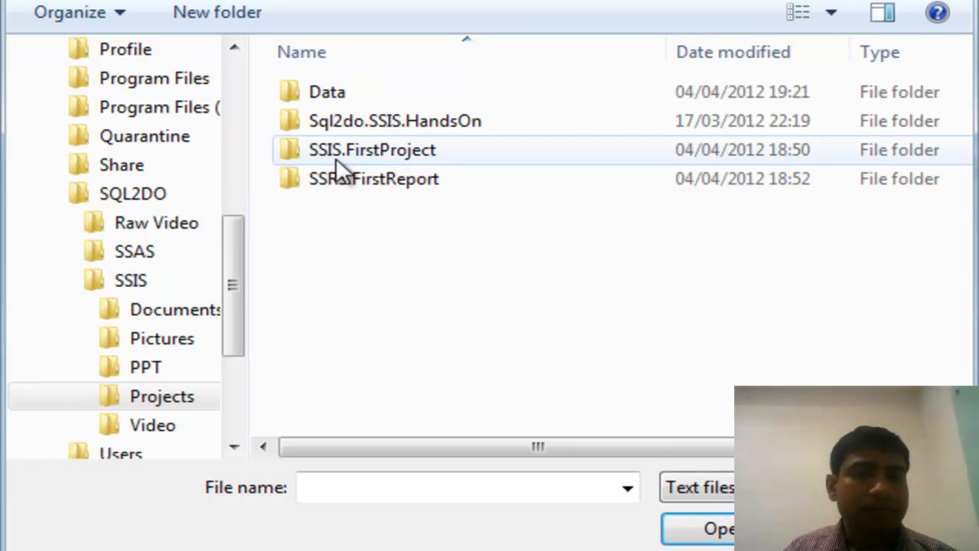
double_click(339, 90)
click(345, 92)
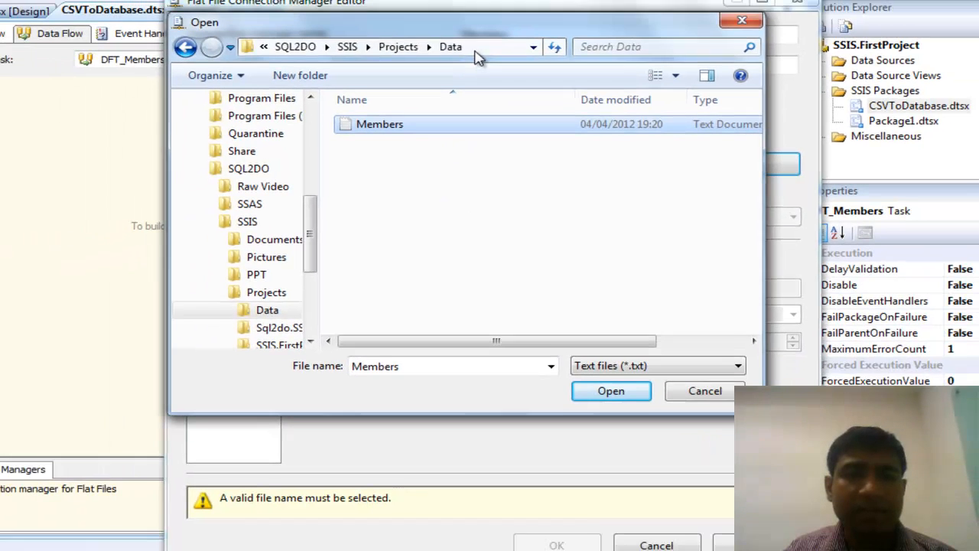
click(475, 54)
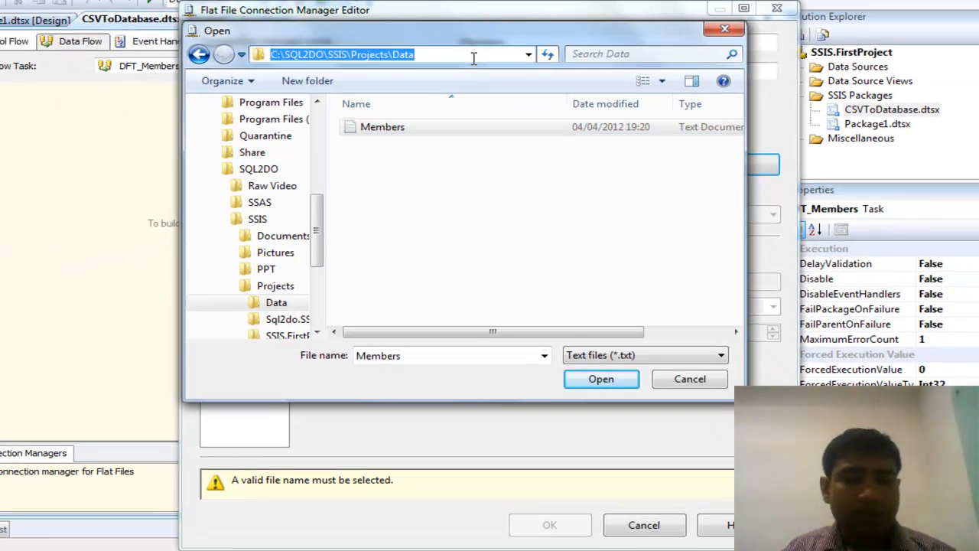
click(372, 135)
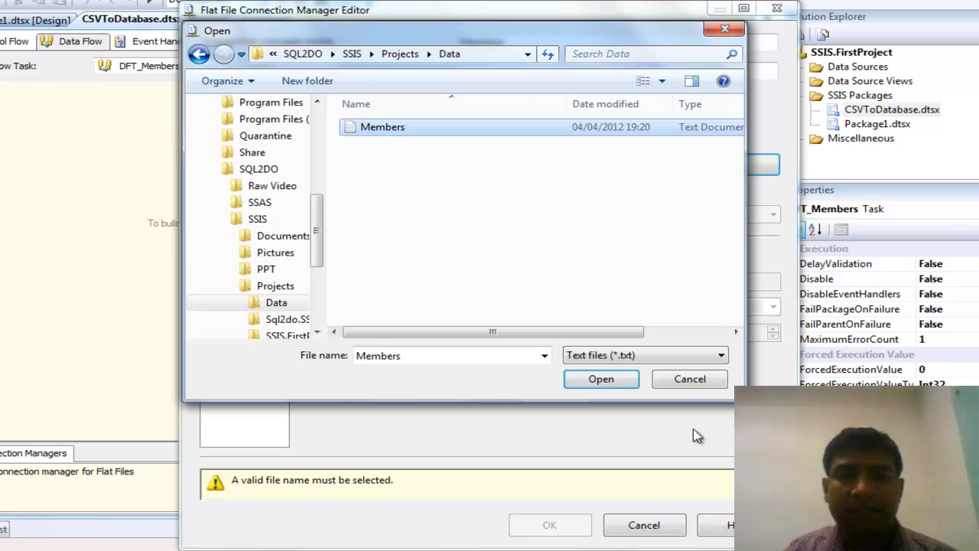
click(601, 379)
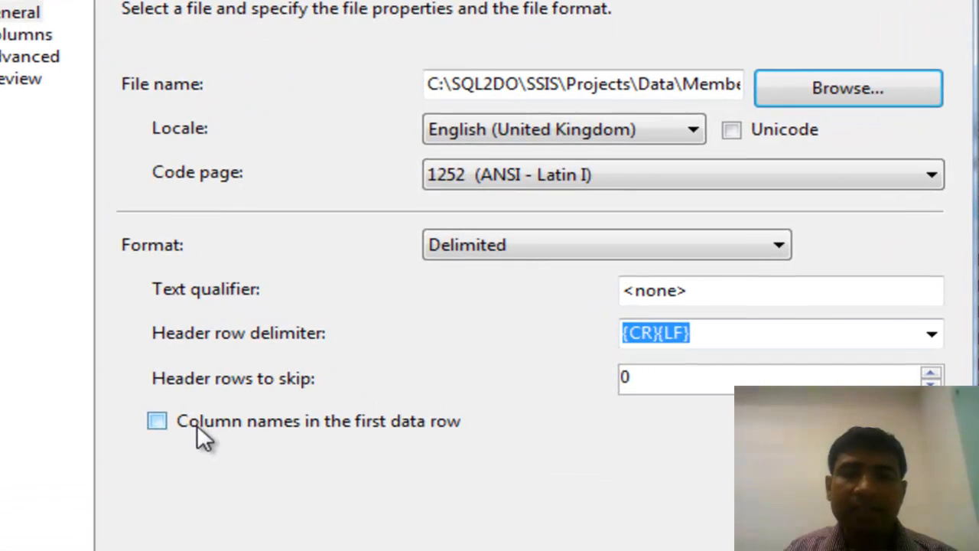
- Enable column names in the first data row and check the connection manager's row and column delimiters
click(348, 358)
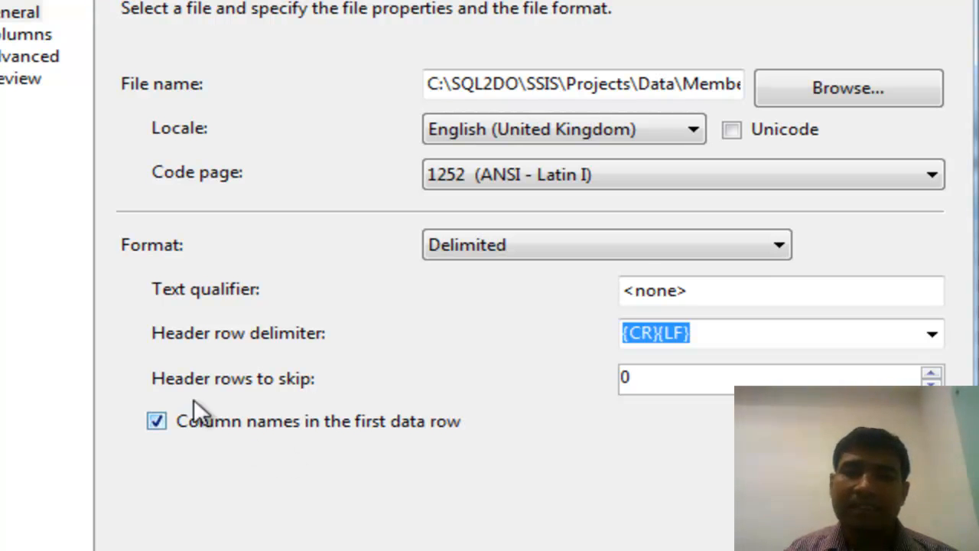
click(7, 34)
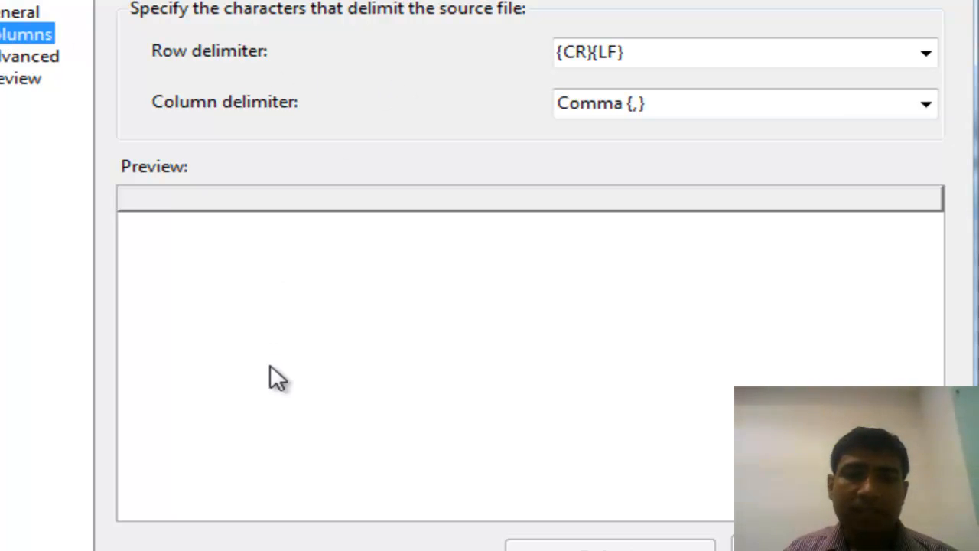
click(14, 13)
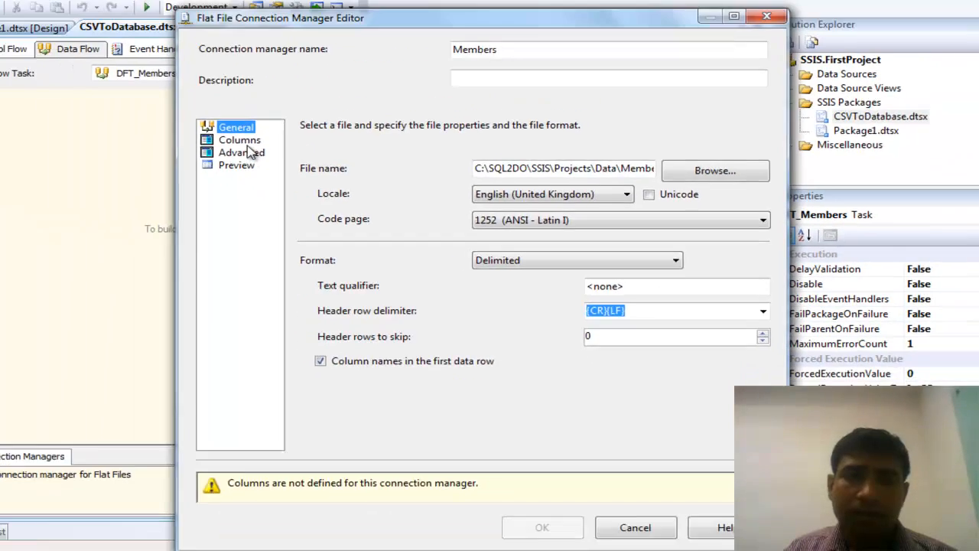
click(23, 33)
click(280, 146)
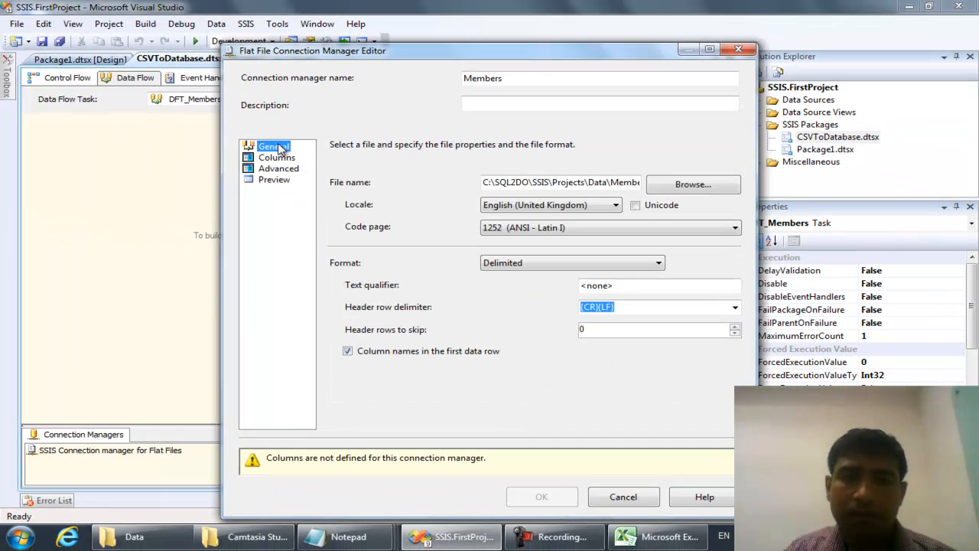
- Reselect the Members text document as the source file of the flat file connection
click(692, 184)
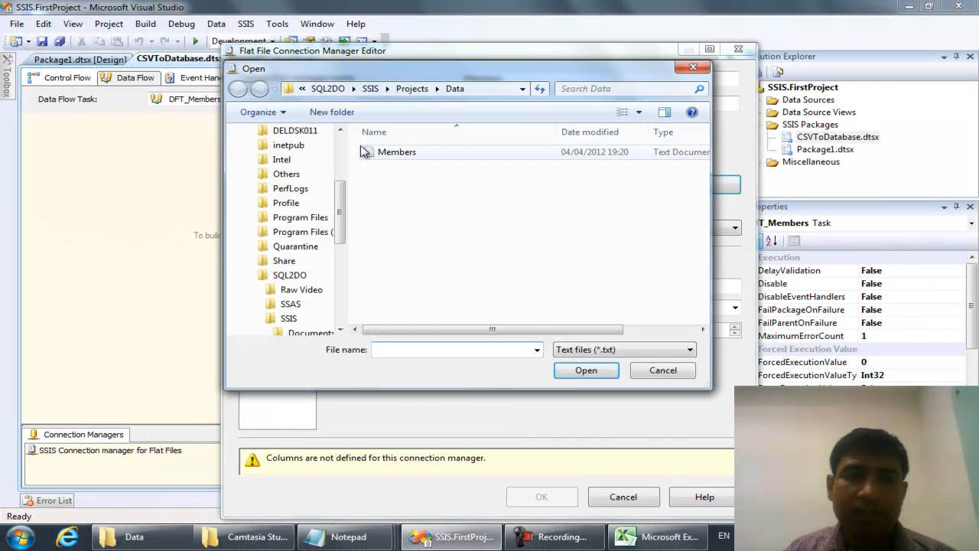
click(374, 153)
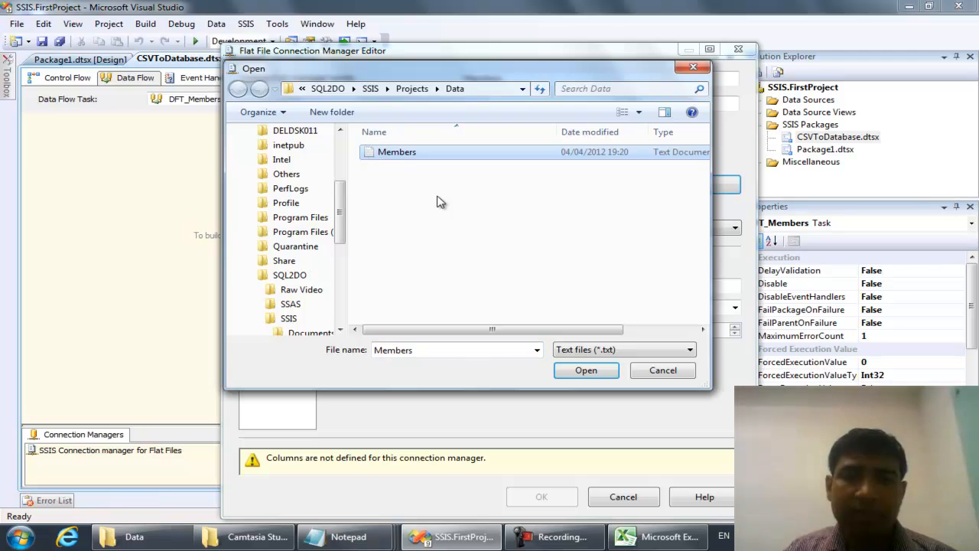
double_click(411, 156)
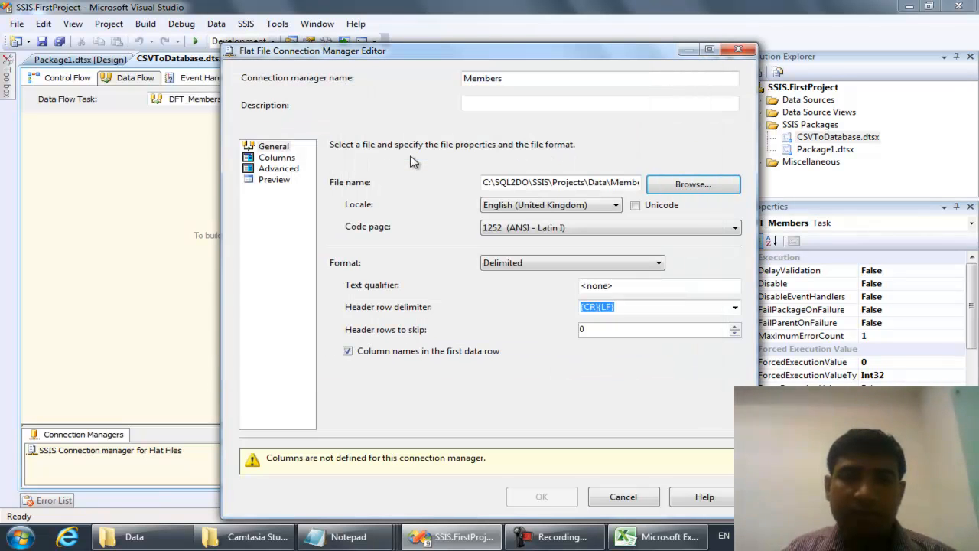
- Set the connection's source file to the Members CSV file, filtering the Data folder by CSV files (*.csv)
click(662, 190)
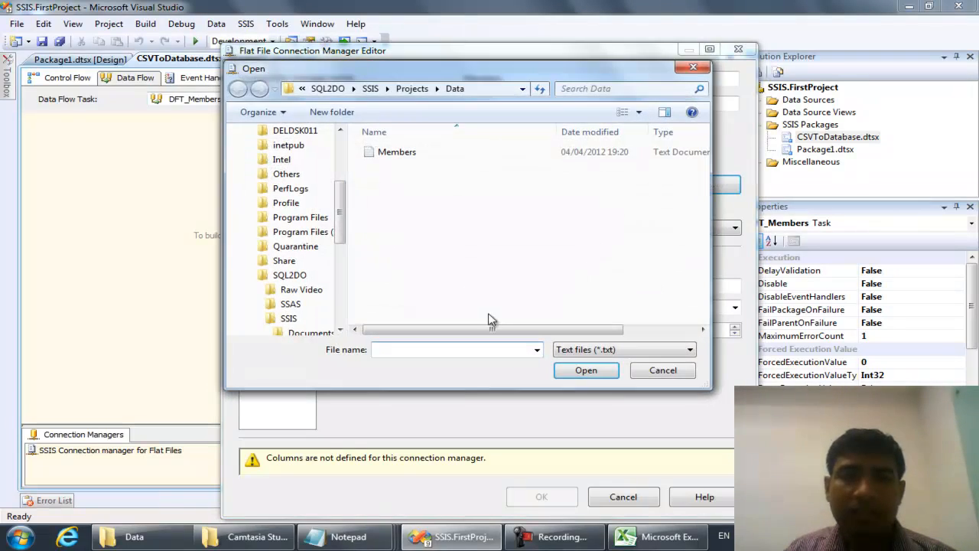
click(626, 356)
click(606, 375)
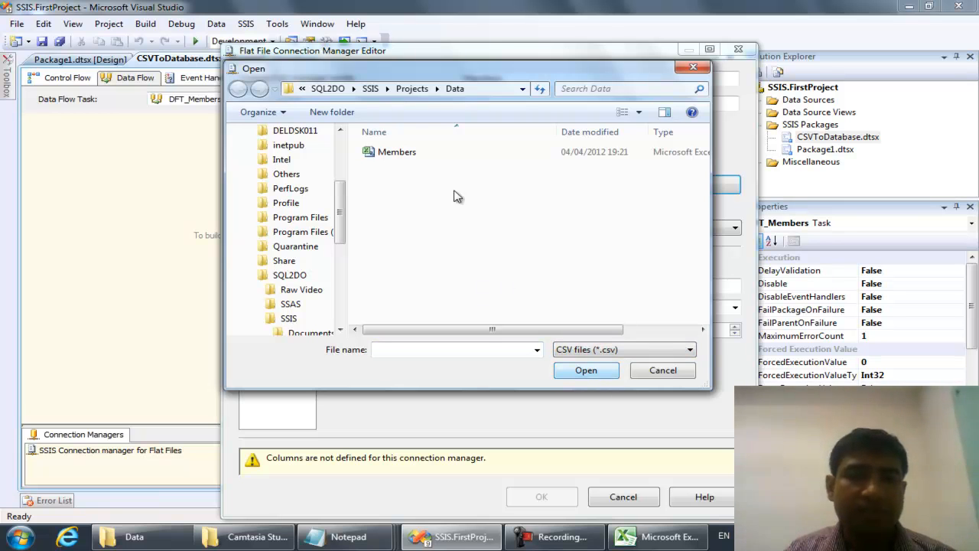
click(413, 156)
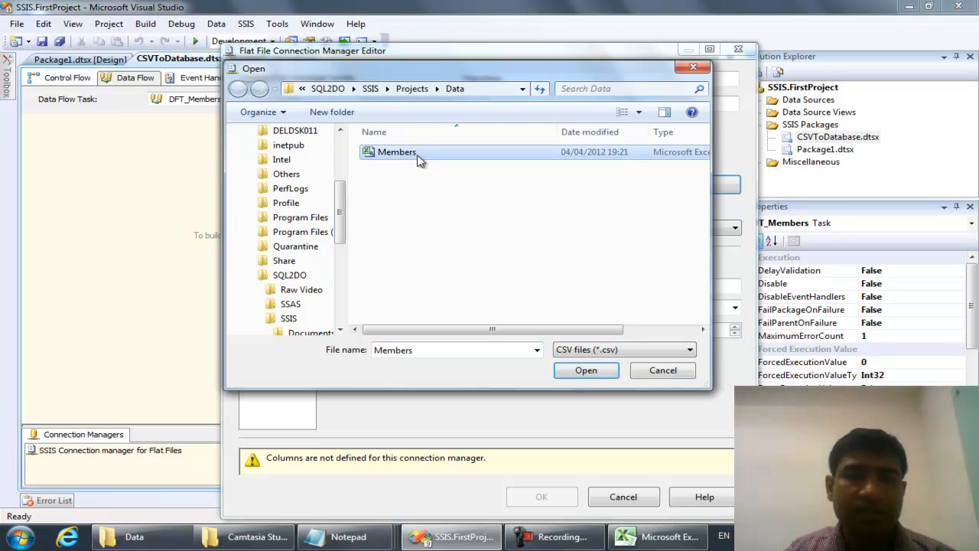
click(586, 370)
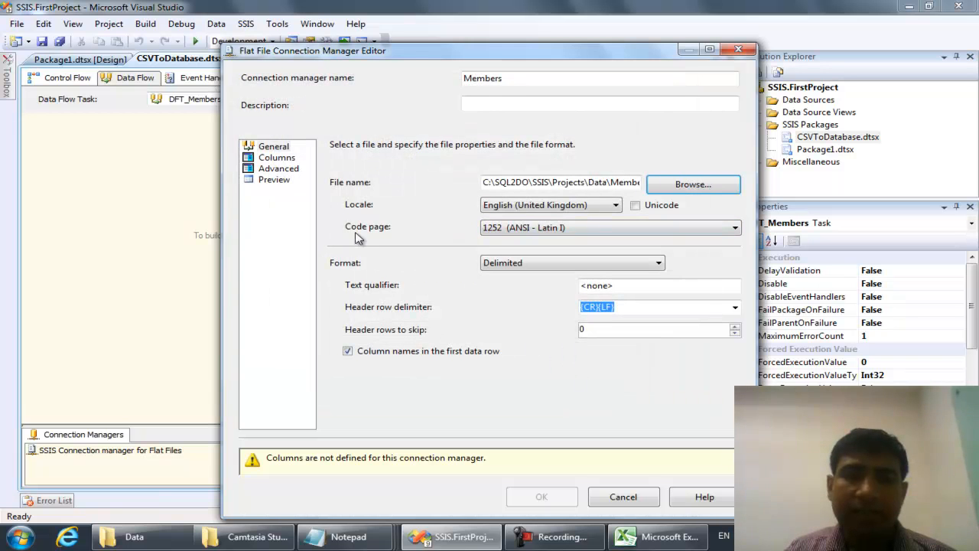
- Review the Members connection's delimiters, column properties and data preview, and save the connection manager
click(287, 161)
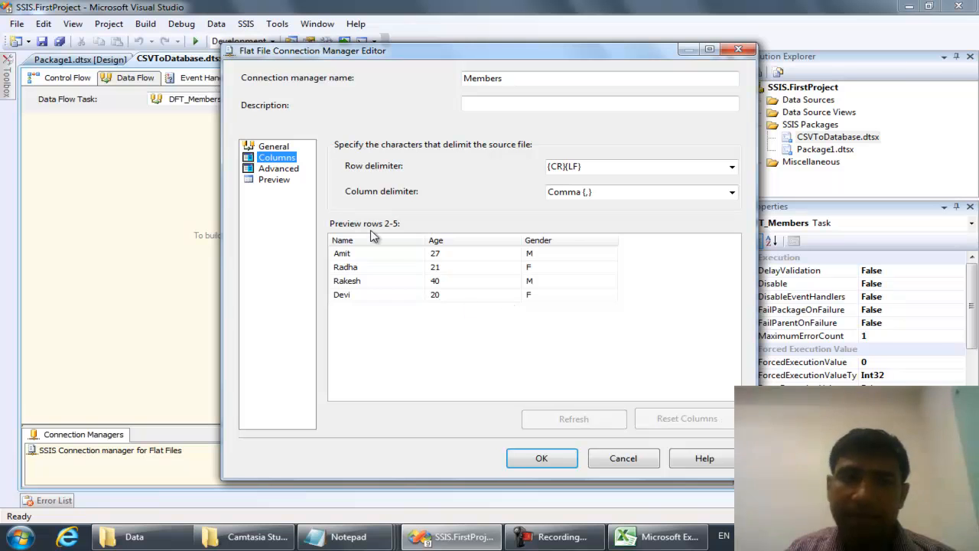
click(298, 172)
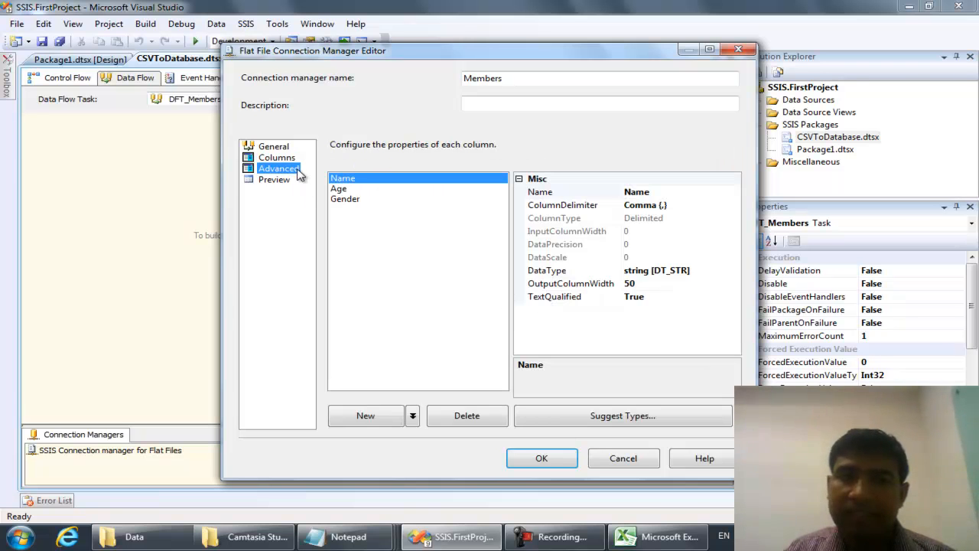
click(283, 184)
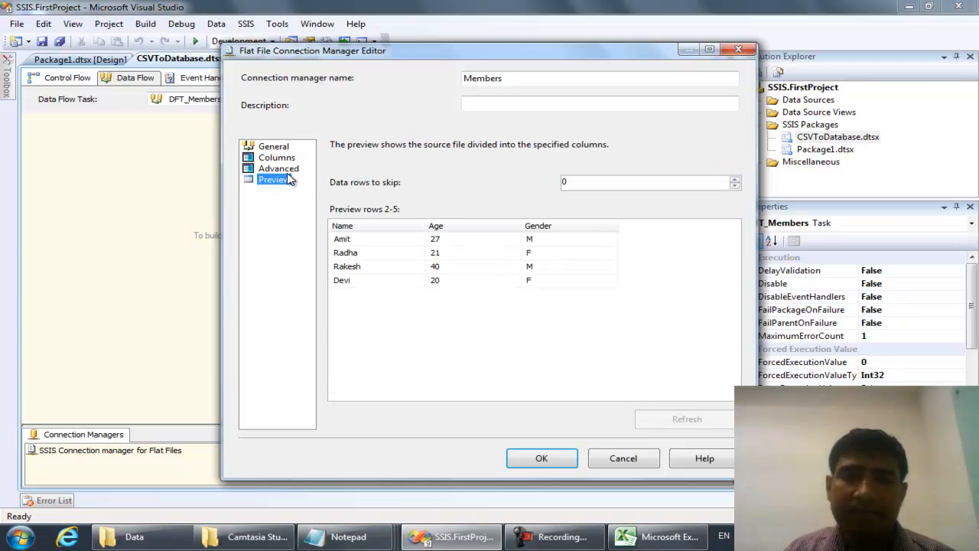
click(288, 169)
click(287, 158)
click(274, 147)
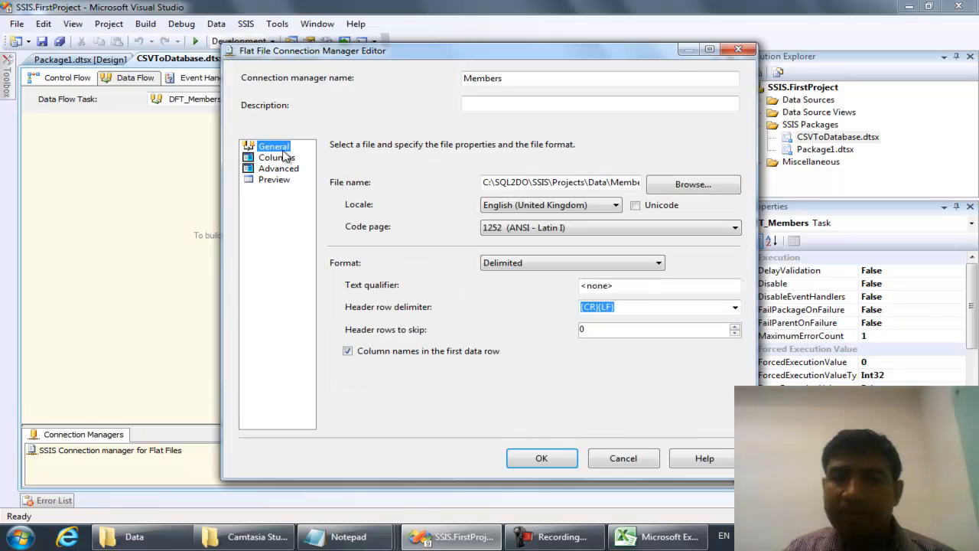
click(543, 459)
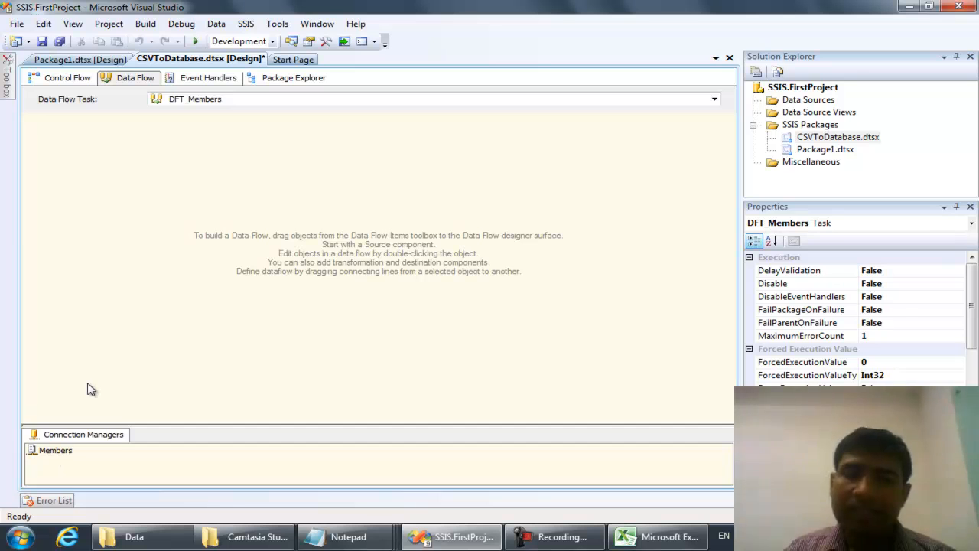
- Add a Flat File Source to the DFT_Members data flow and set its connection manager to Members
mouse_move(7, 82)
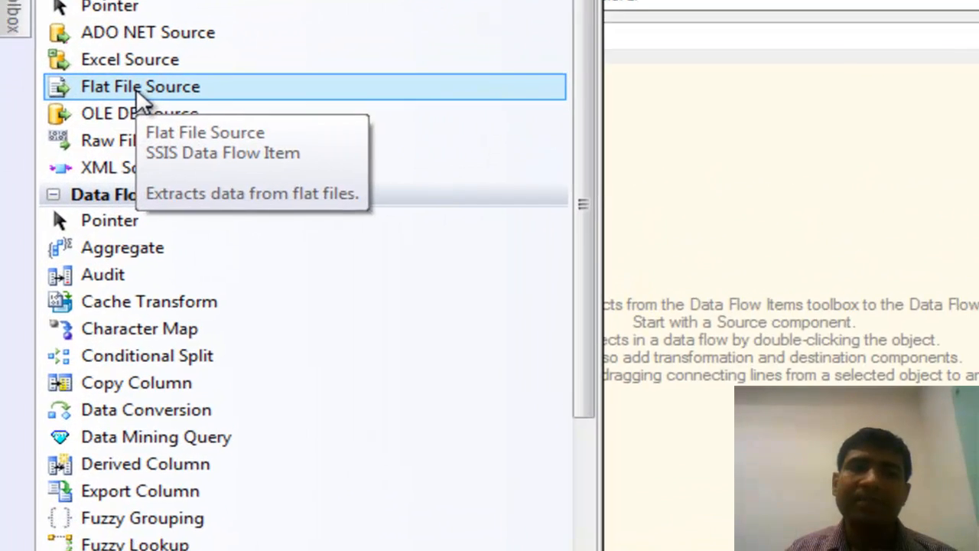
drag(138, 90, 561, 213)
right_click(597, 213)
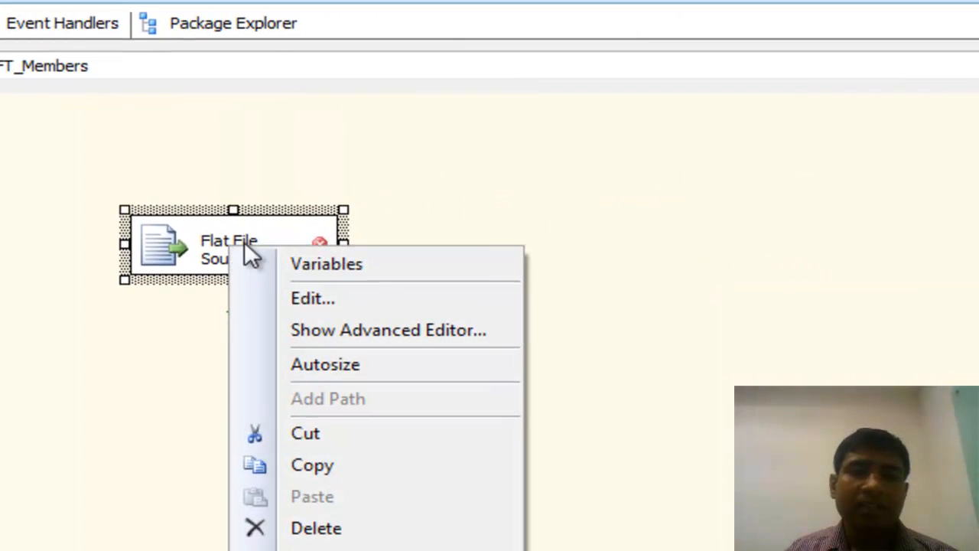
click(293, 299)
click(475, 122)
click(480, 116)
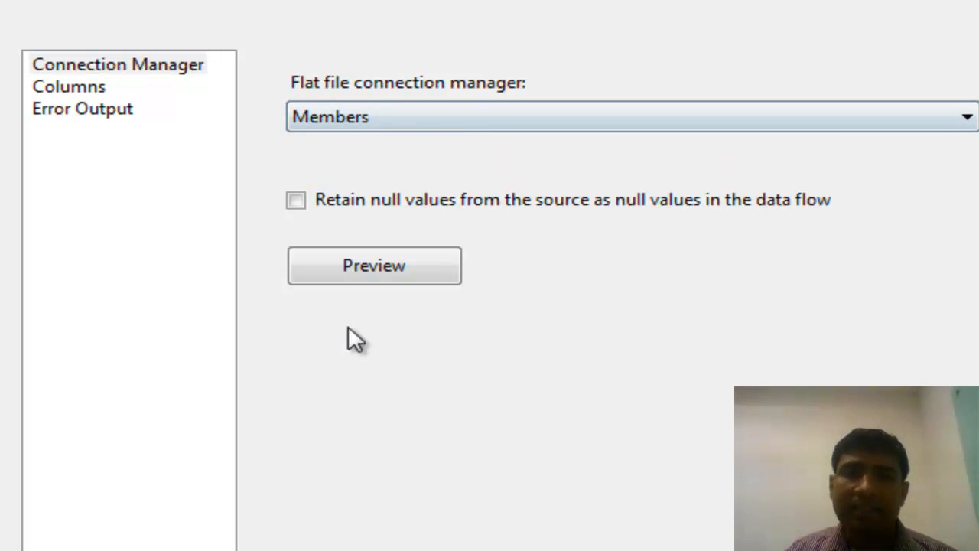
- Preview the Members sample data, check the Flat File Source's output columns, and save the source's settings
click(405, 271)
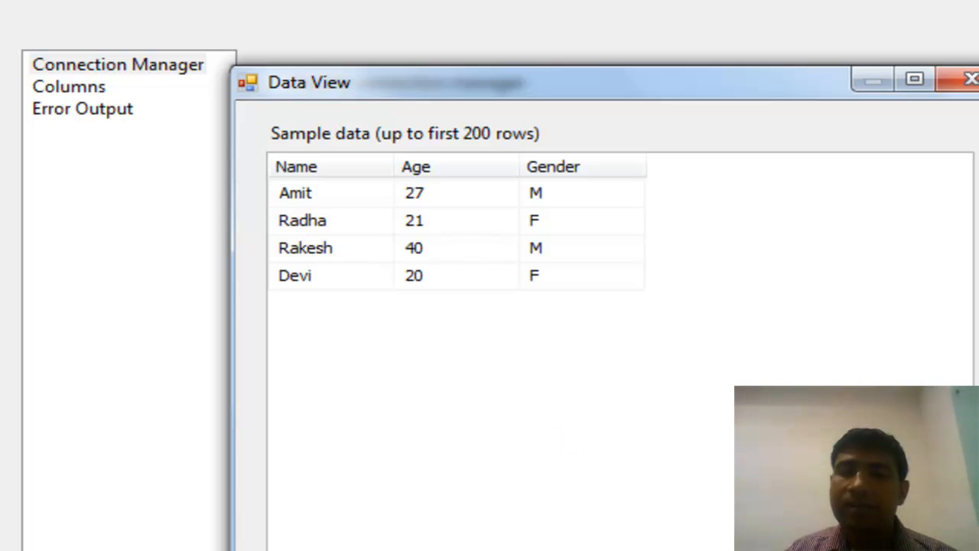
key(Escape)
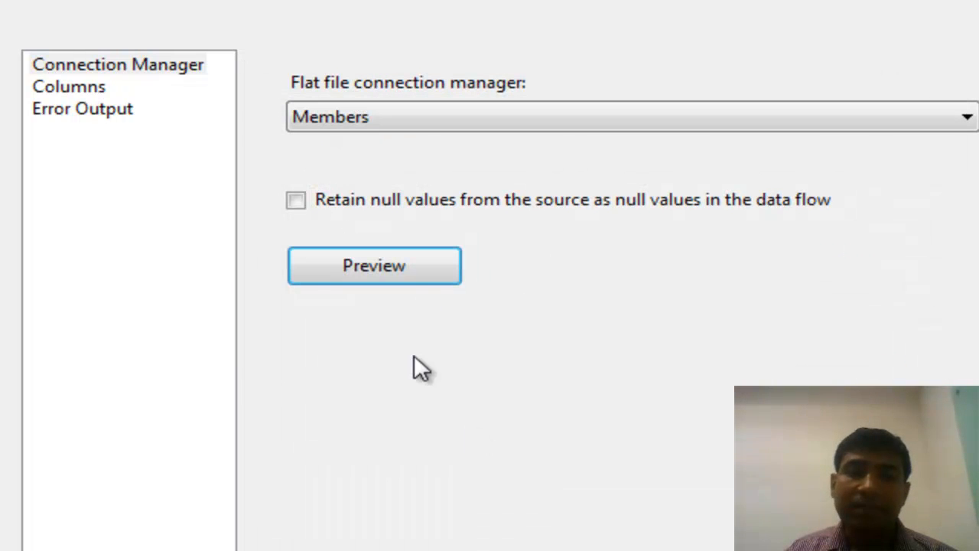
click(302, 202)
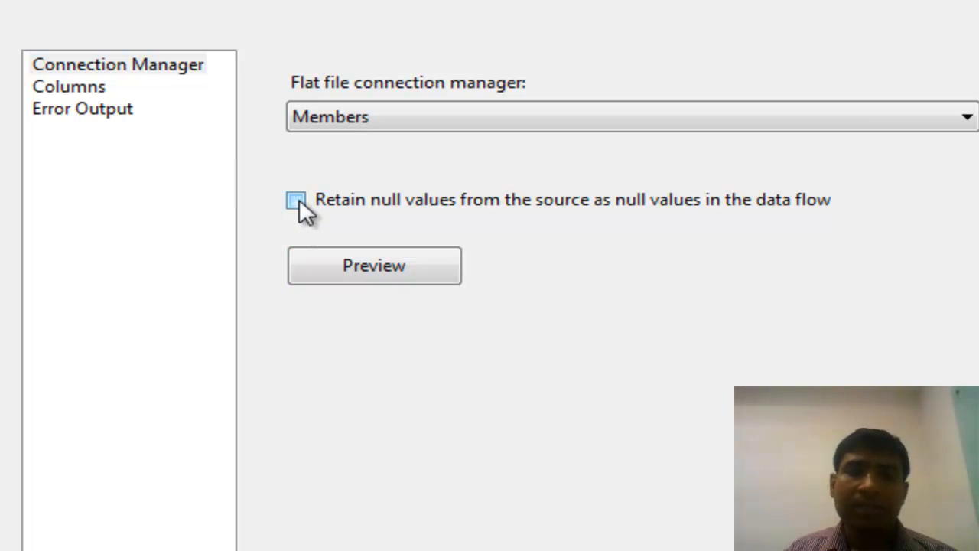
click(114, 89)
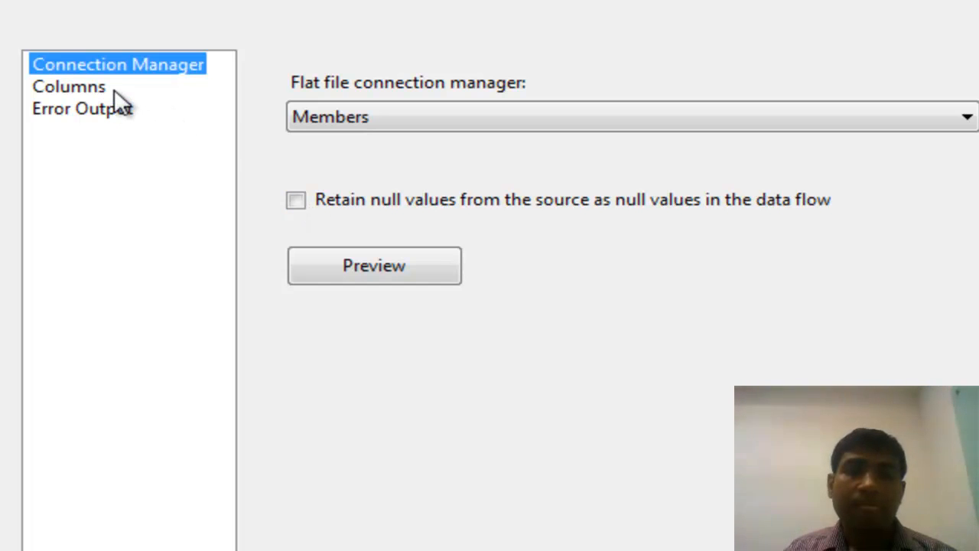
click(99, 87)
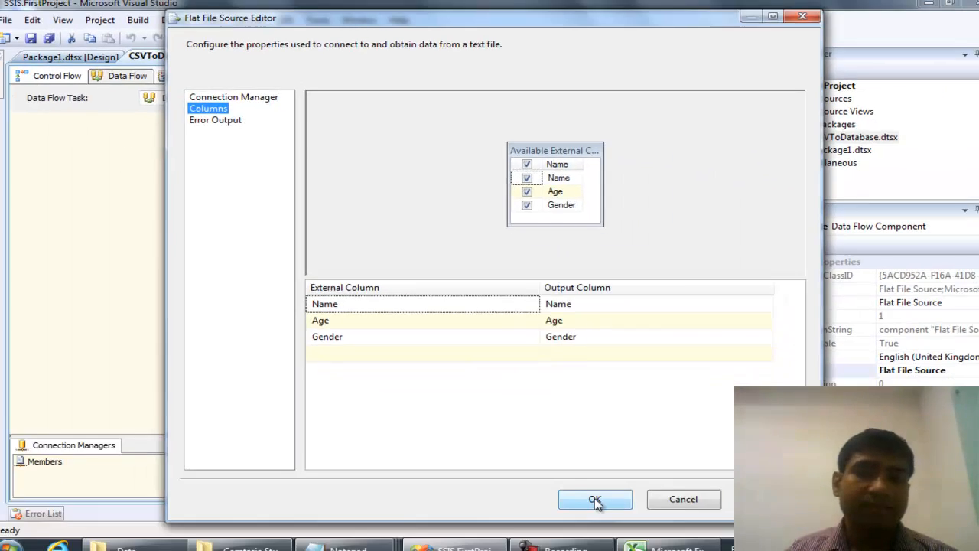
click(587, 487)
click(434, 338)
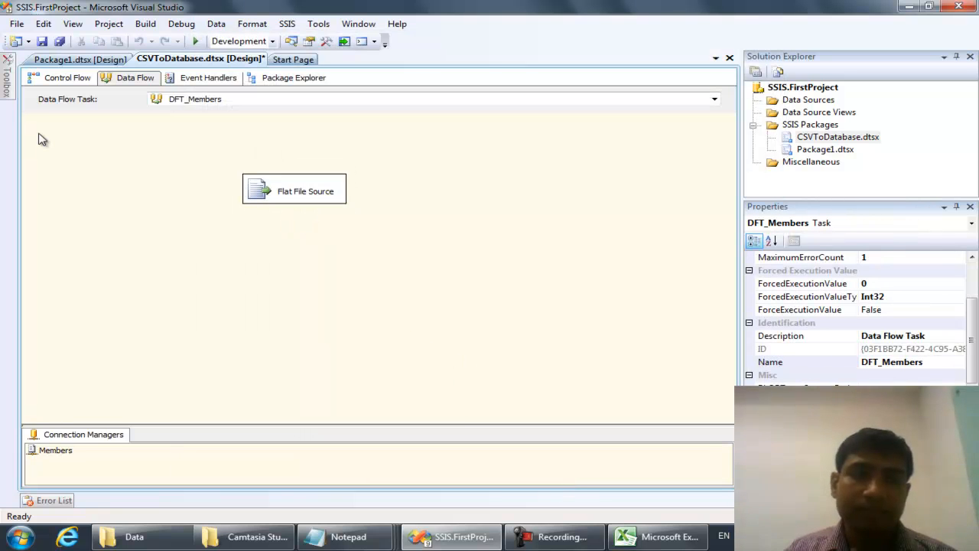
- Add an OLE DB Destination below the Flat File Source and connect the source's green output to it
mouse_move(7, 91)
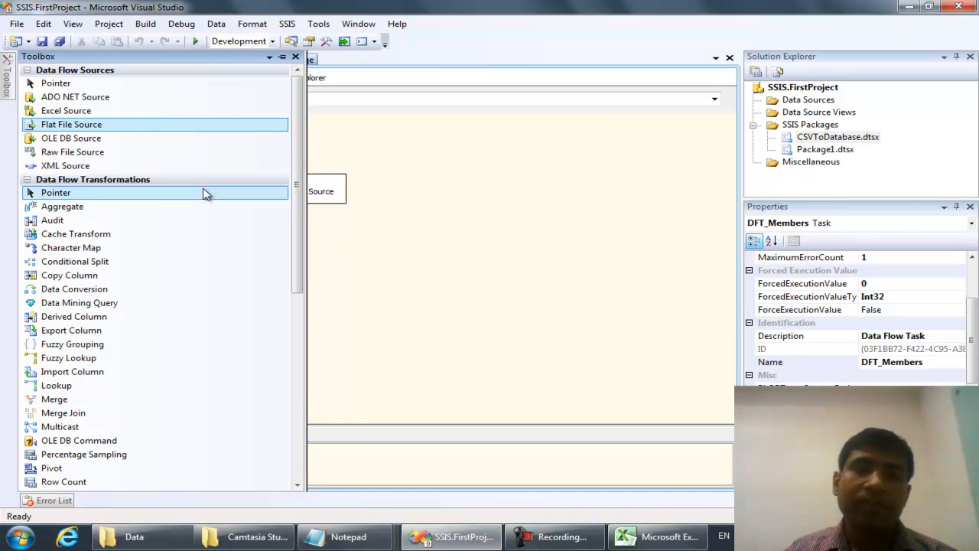
drag(301, 262, 321, 446)
drag(199, 359, 307, 267)
click(306, 199)
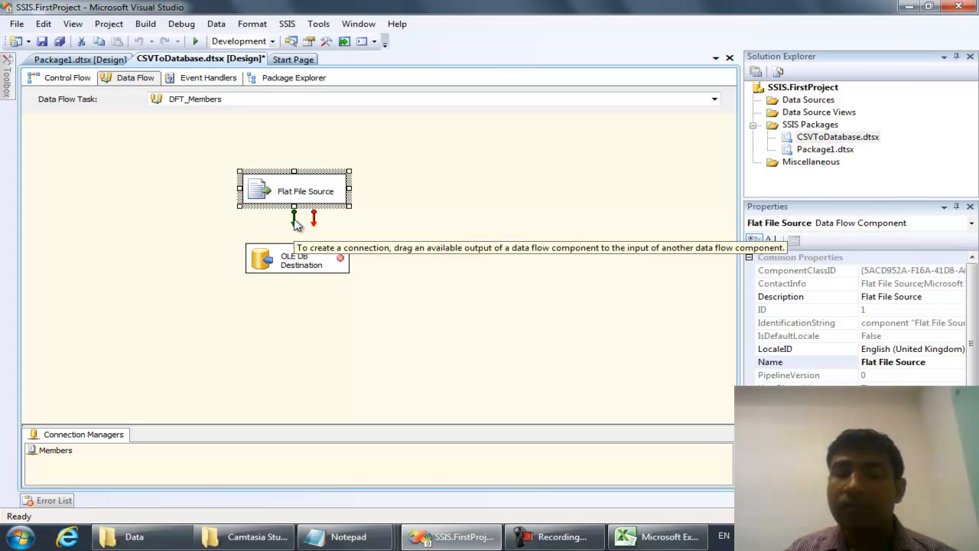
drag(297, 224, 304, 264)
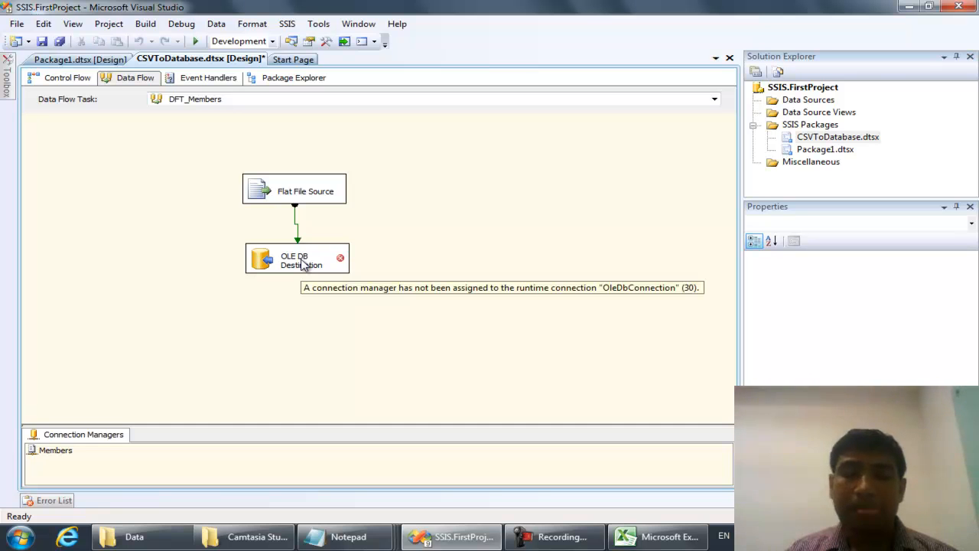
click(311, 201)
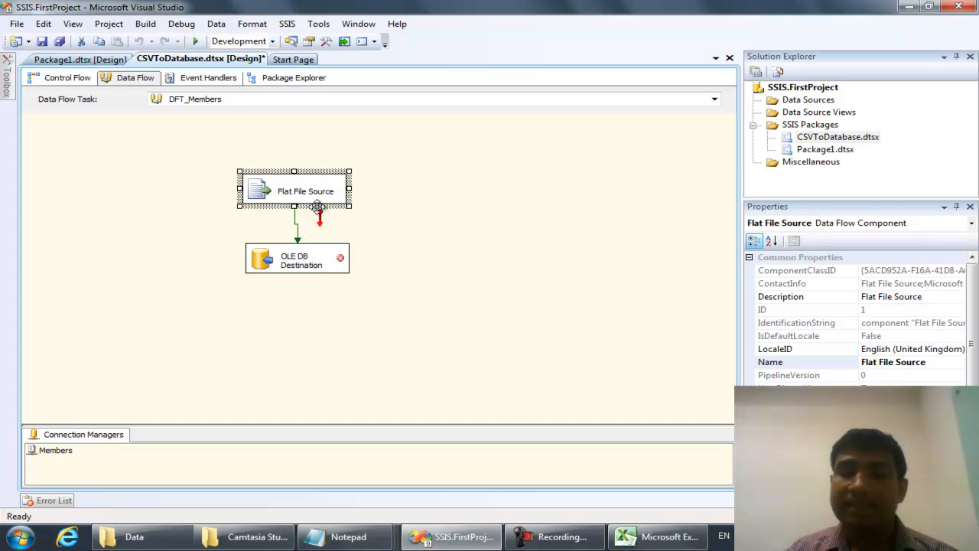
click(313, 266)
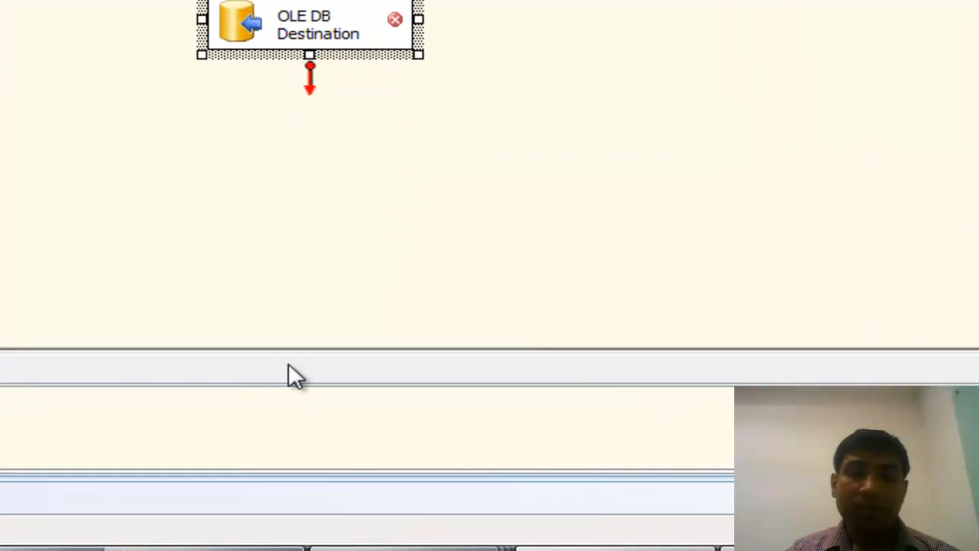
- Open the OLE DB Destination for editing and start configuring a new OLE DB connection manager for it
right_click(242, 416)
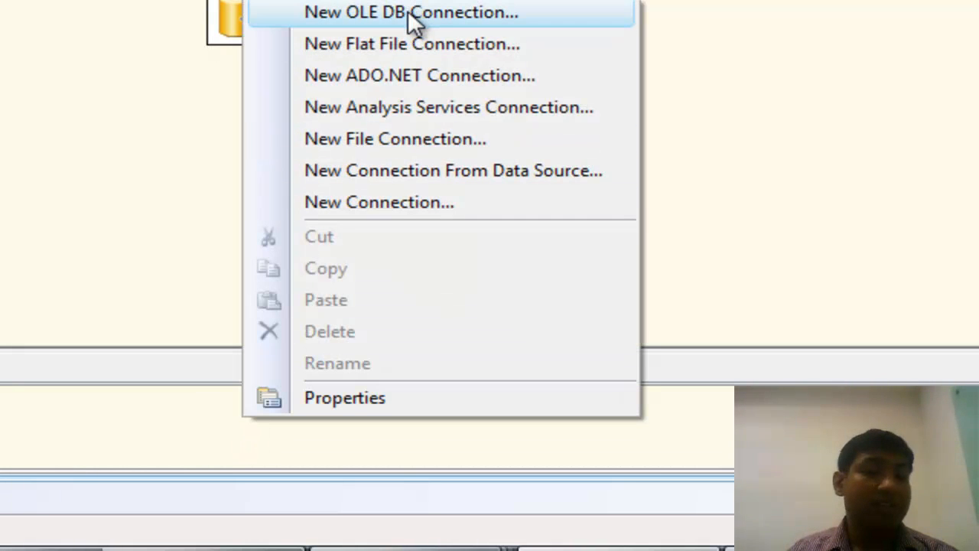
click(99, 156)
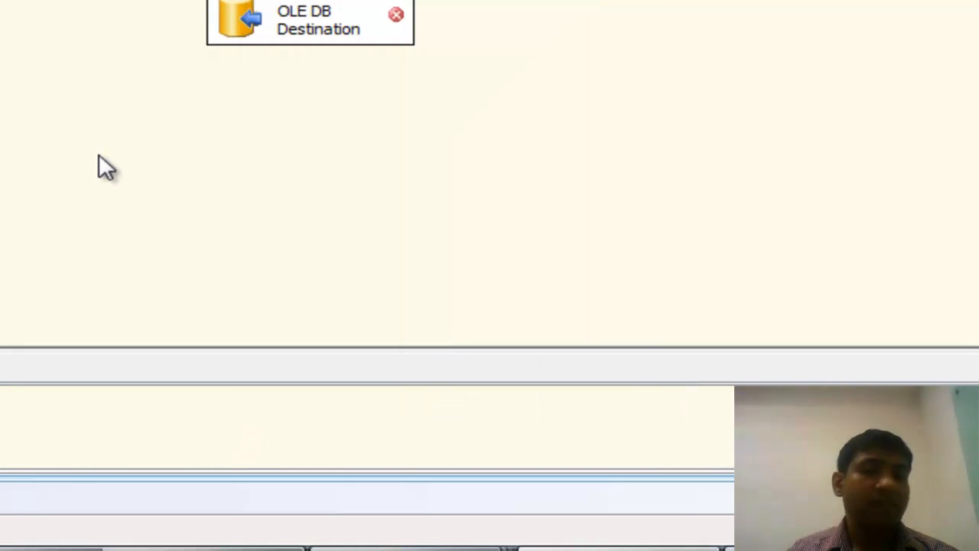
click(335, 21)
right_click(335, 21)
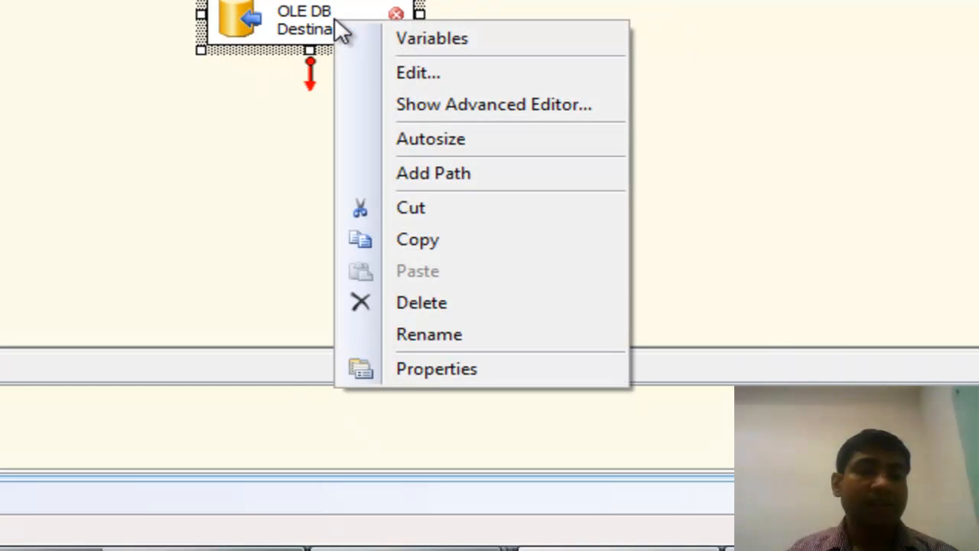
click(418, 78)
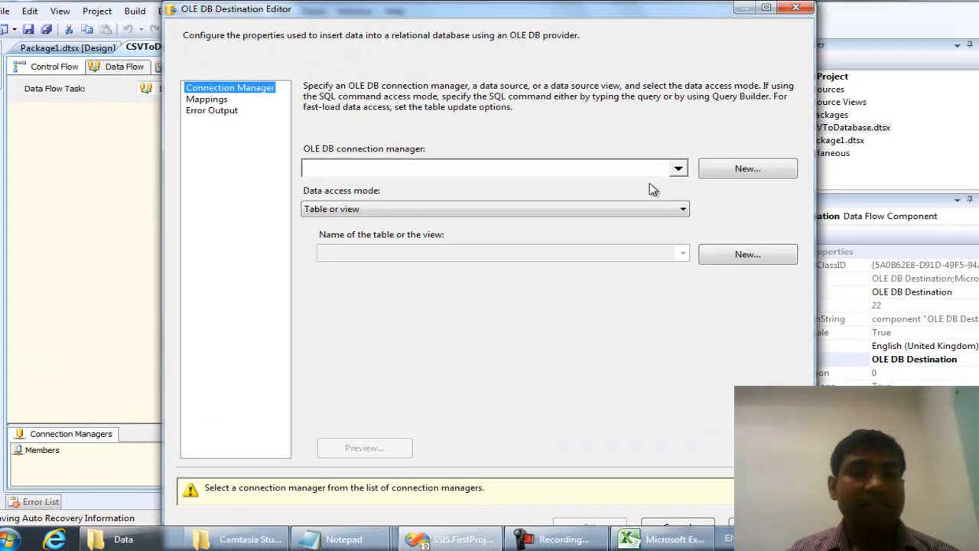
click(871, 11)
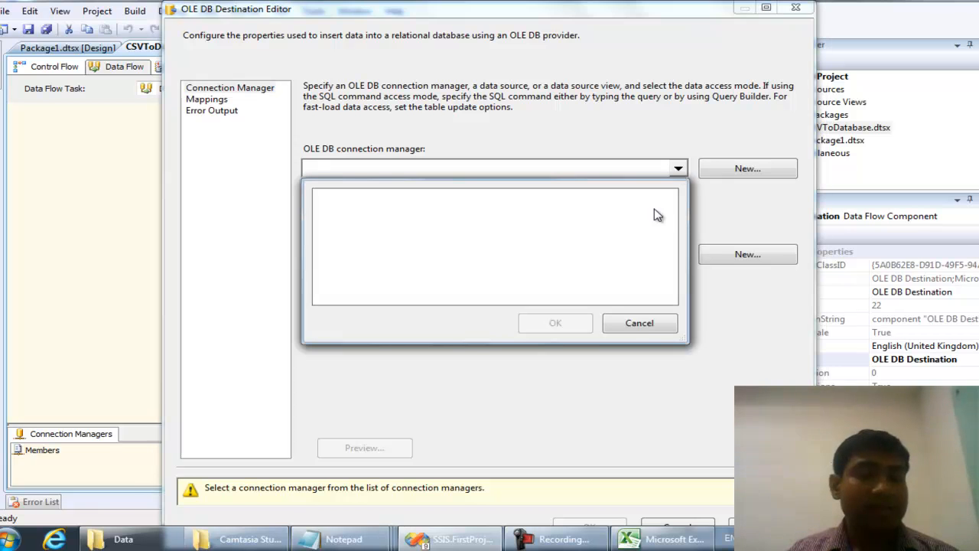
click(665, 327)
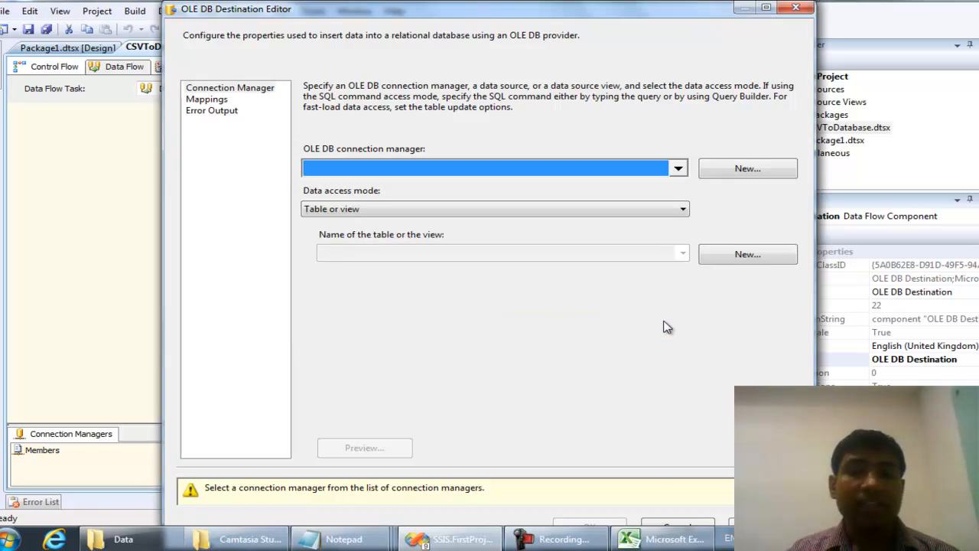
click(760, 173)
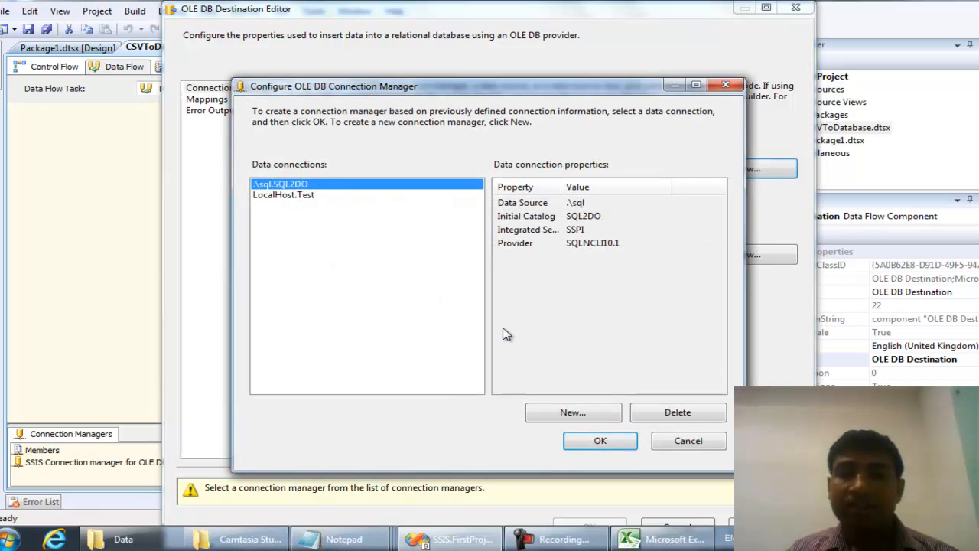
- Start a new data connection, examine the SQL Server Authentication login fields, and return to Windows Authentication
click(569, 416)
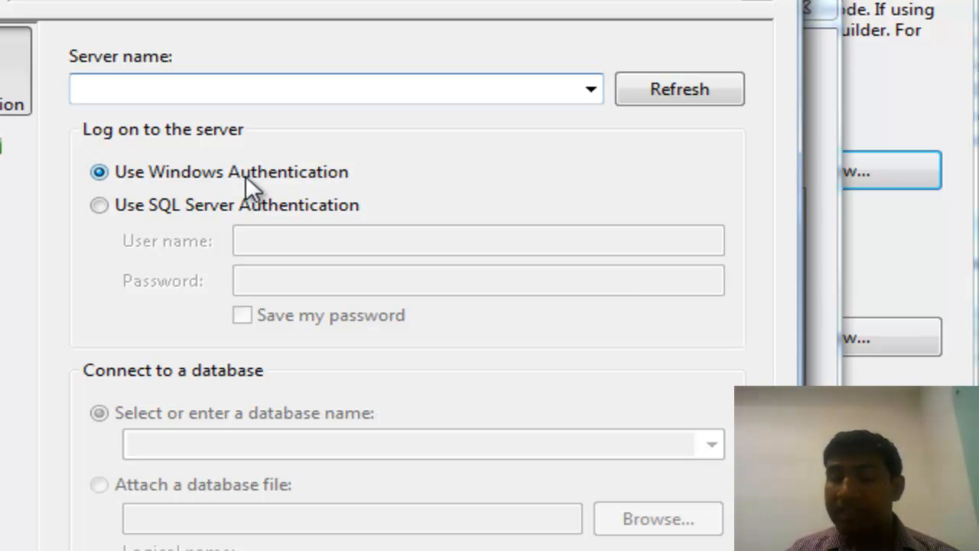
click(241, 203)
click(264, 238)
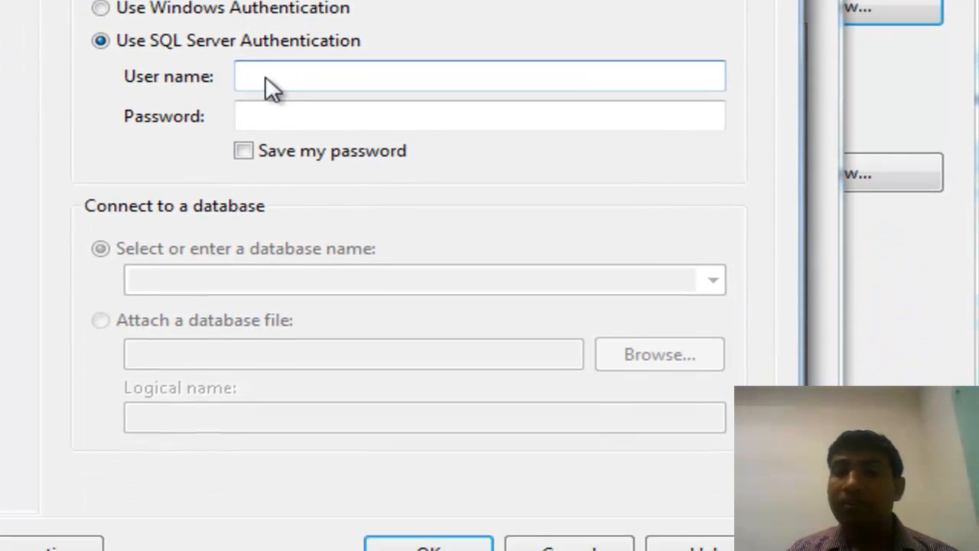
click(267, 116)
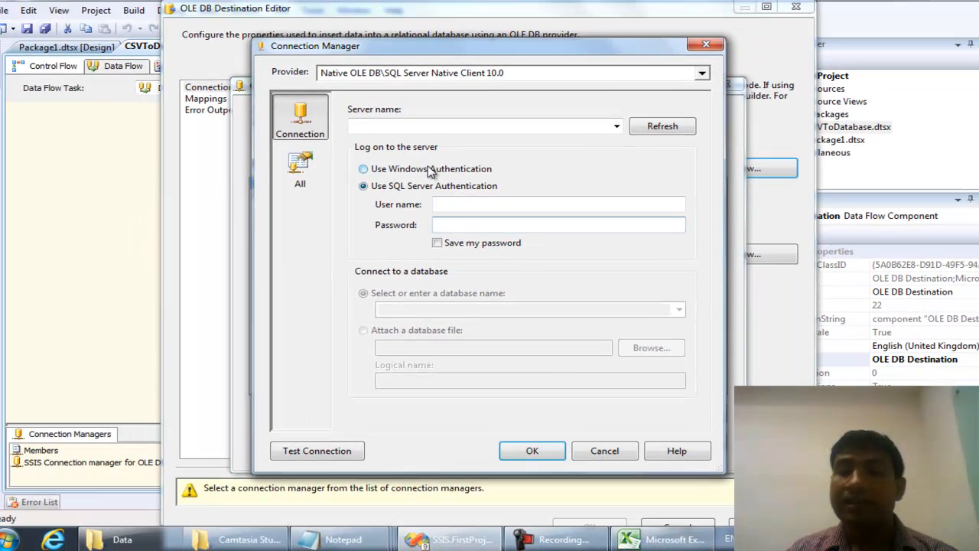
click(432, 169)
- Try a connection to the SQL2DO database on server .\sql, test it, and discard the new connection
click(469, 126)
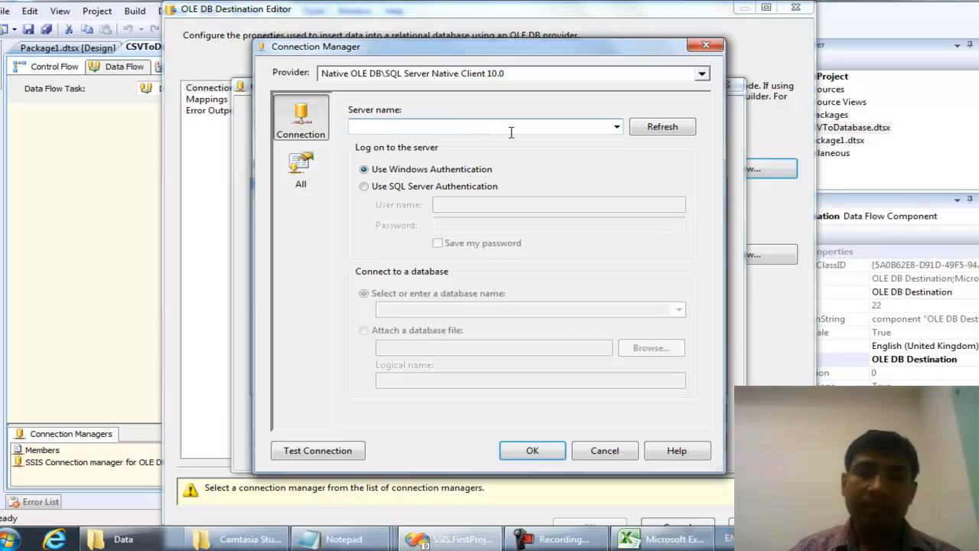
text(.\sql)
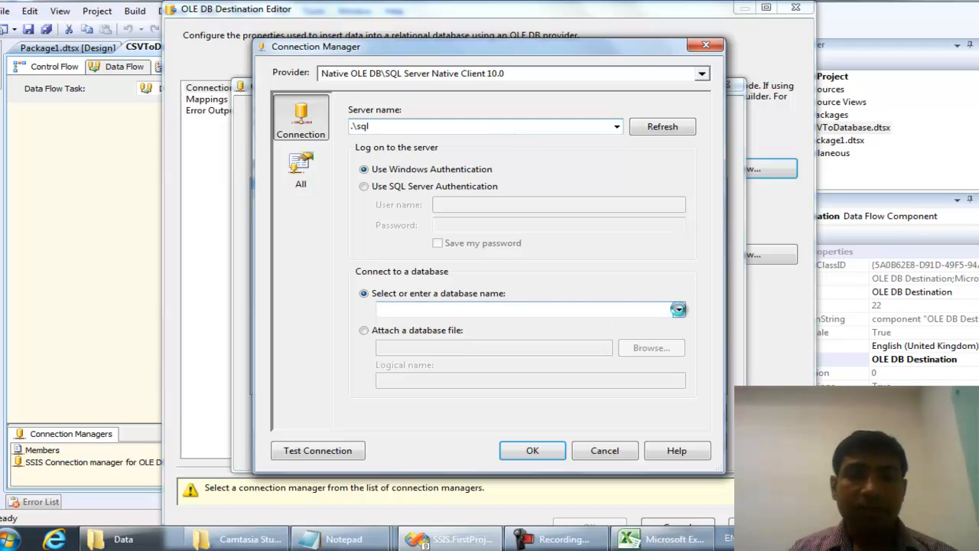
click(678, 309)
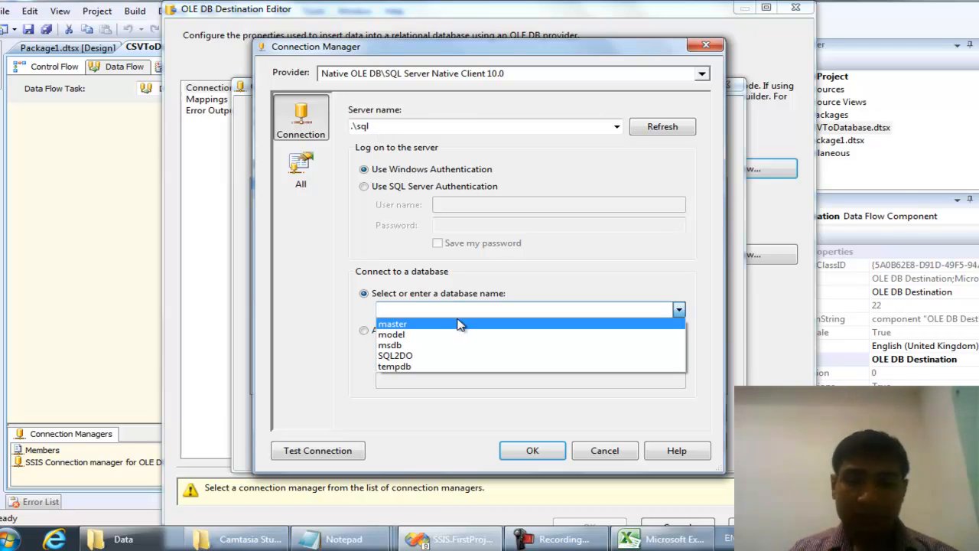
click(413, 356)
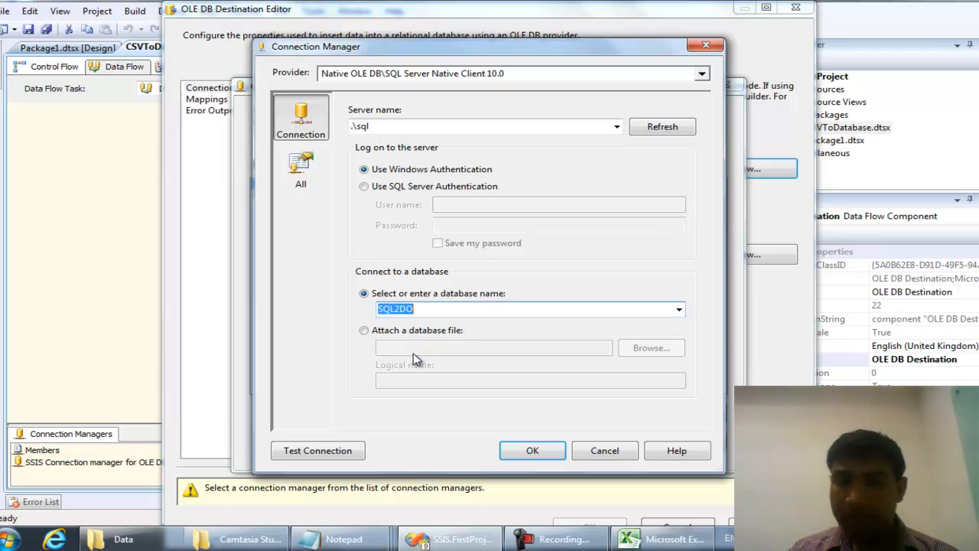
click(328, 450)
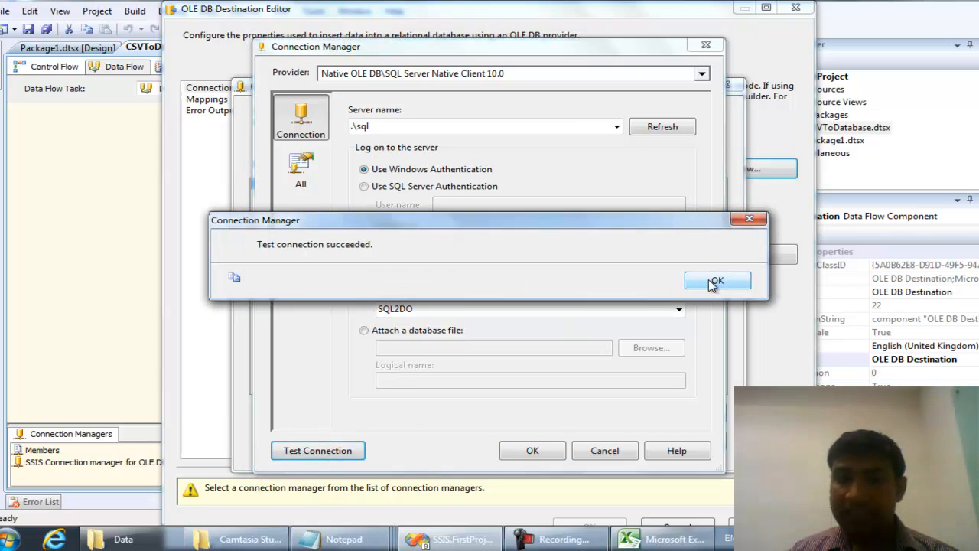
click(708, 283)
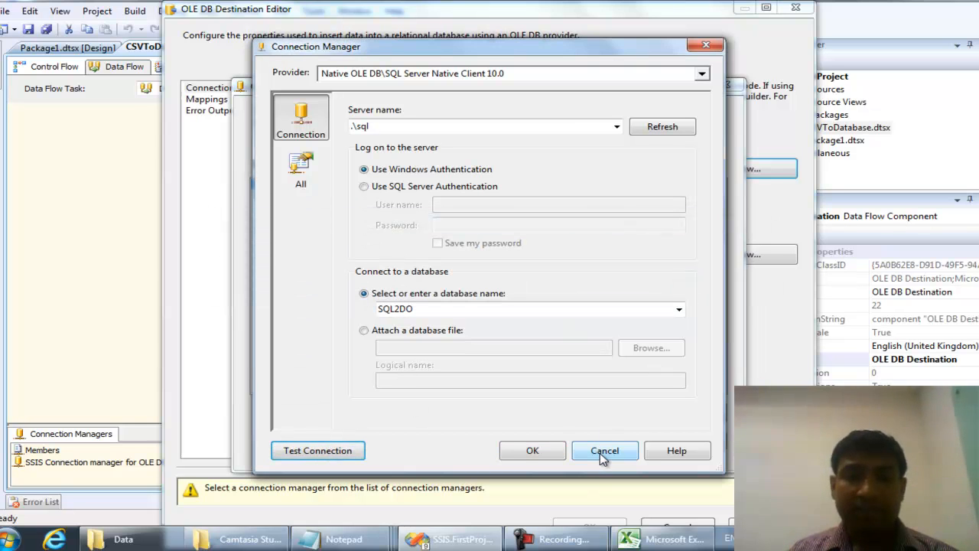
click(603, 453)
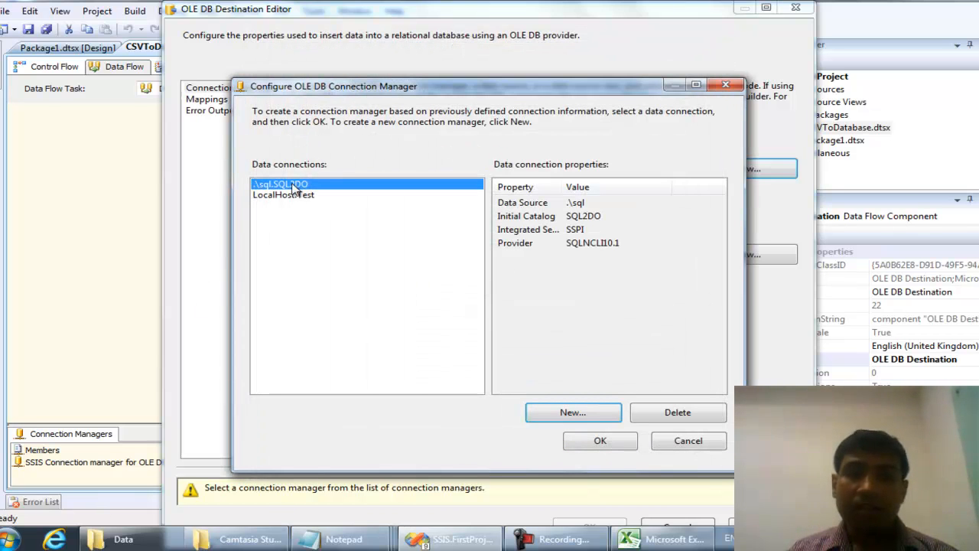
- Assign the existing .\sql.SQL2DO connection to the destination and review its access modes and tables, keeping the Table or view mode
click(600, 441)
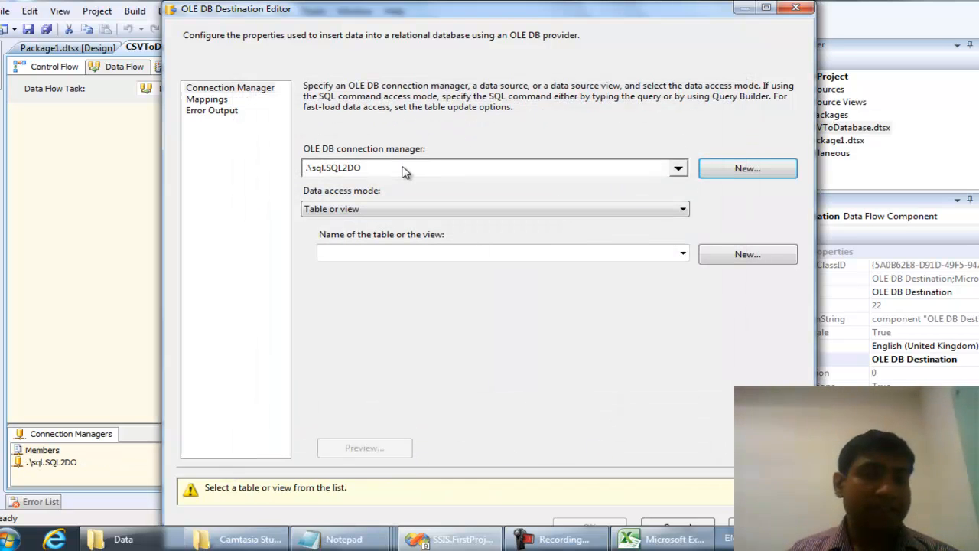
click(498, 210)
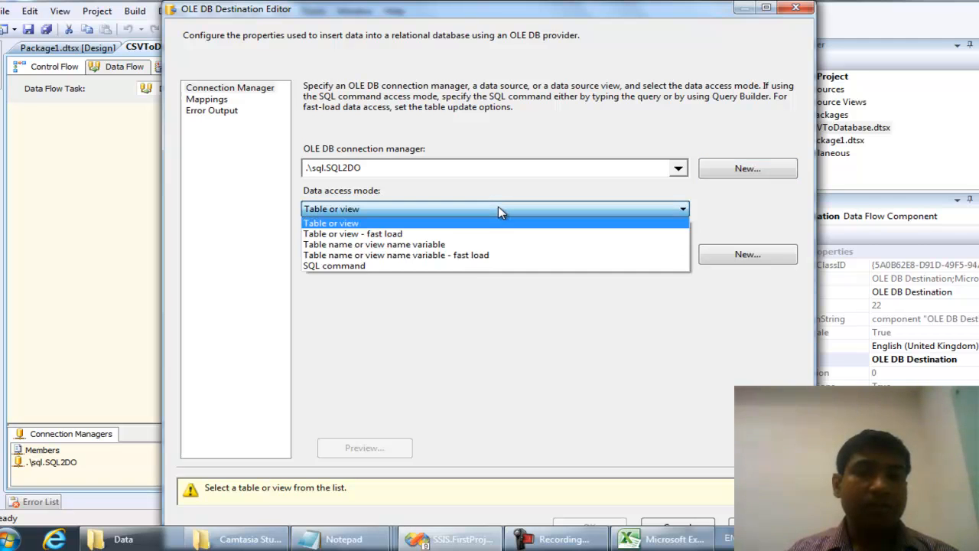
click(498, 210)
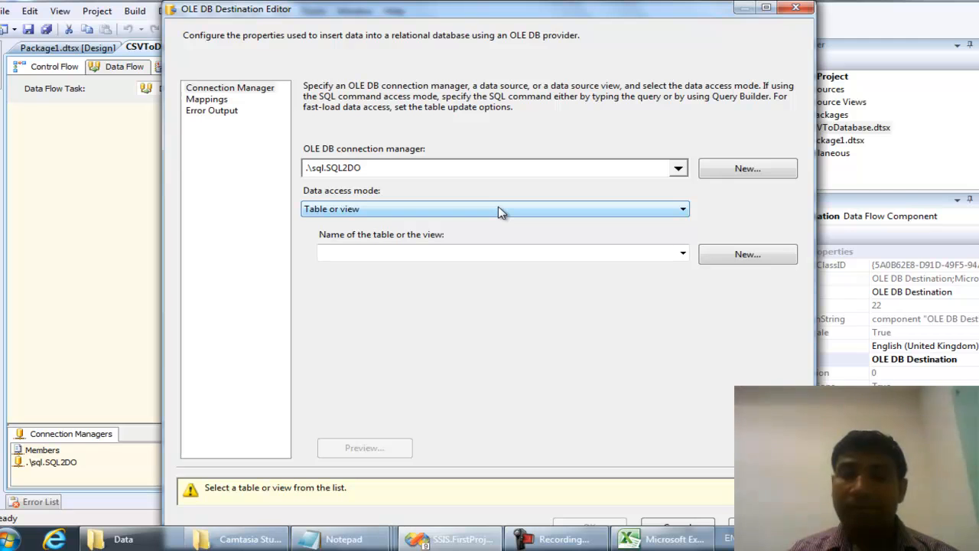
click(681, 253)
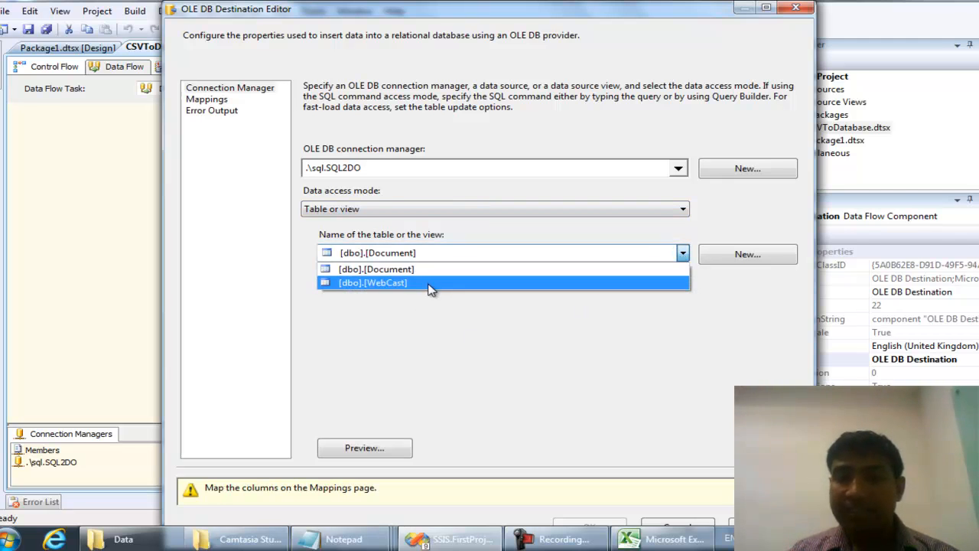
click(449, 333)
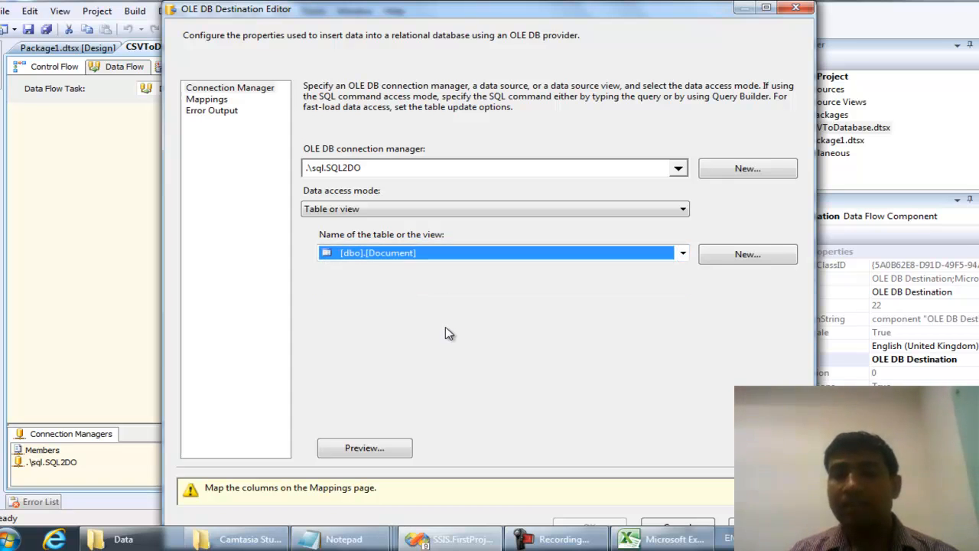
- Start creating a new destination table and name it Members in the CREATE TABLE statement
click(759, 258)
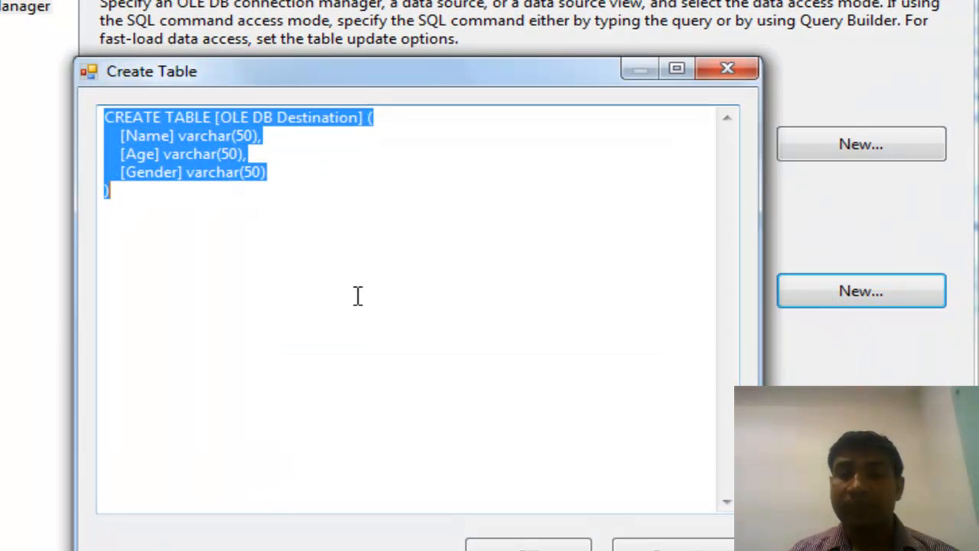
click(357, 296)
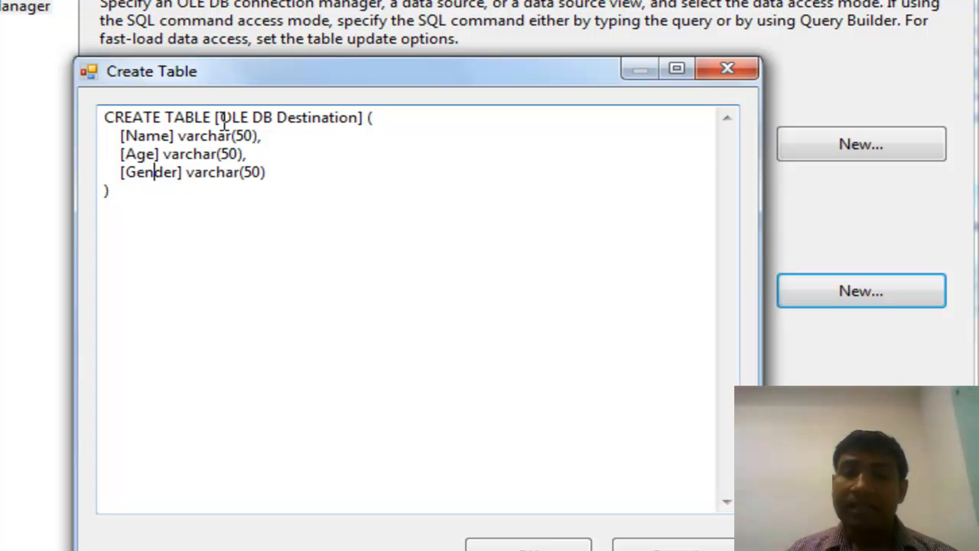
drag(221, 121, 357, 124)
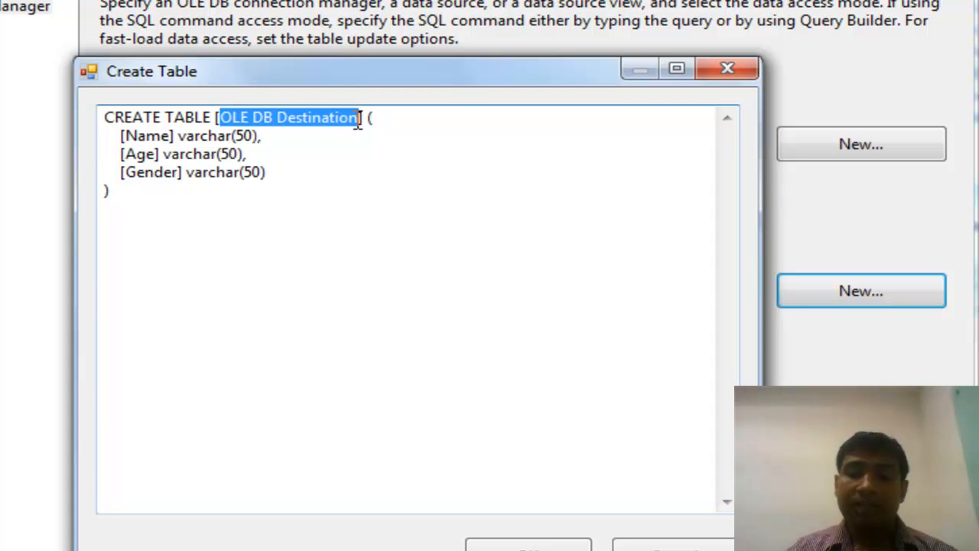
text(Mem)
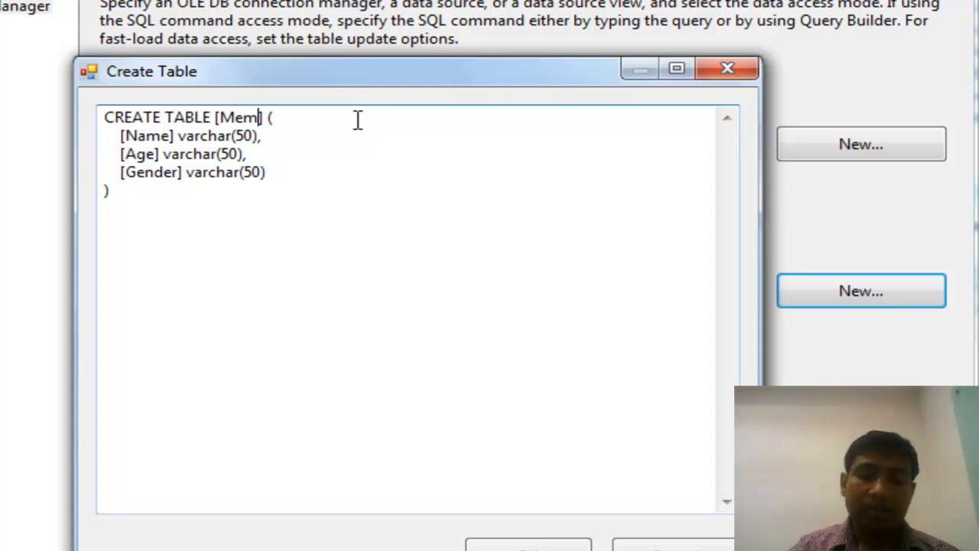
text(bers)
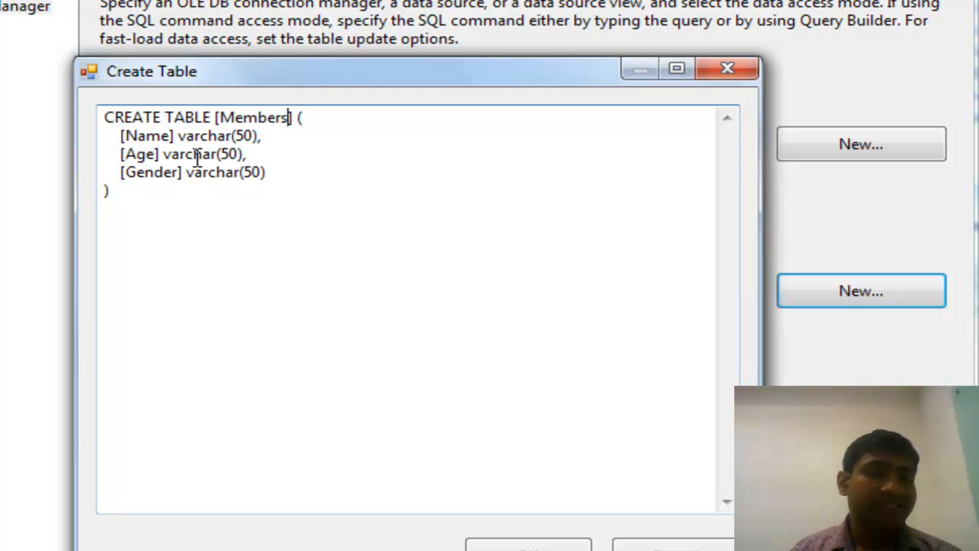
- Change the Age column's data type to int in the Members table definition
drag(163, 155, 239, 156)
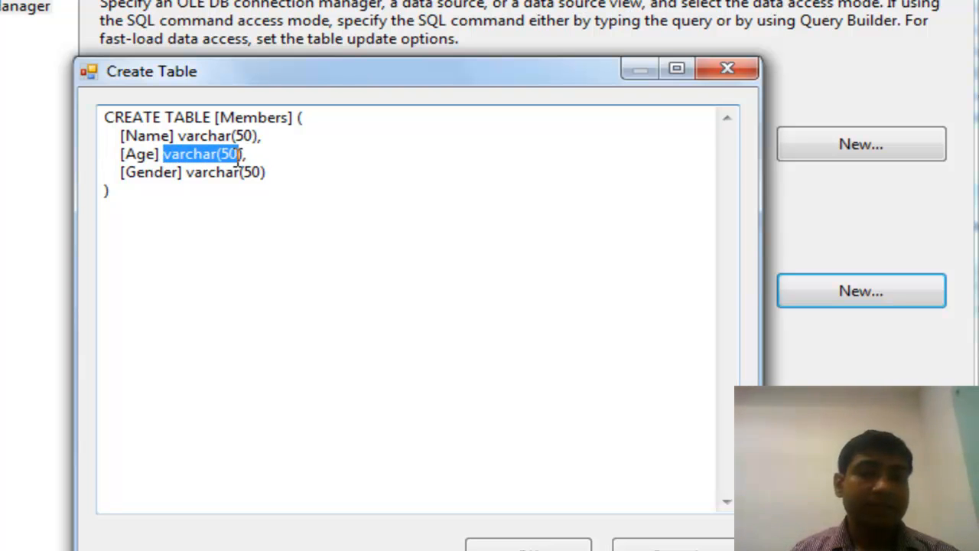
key(Delete)
text(int,)
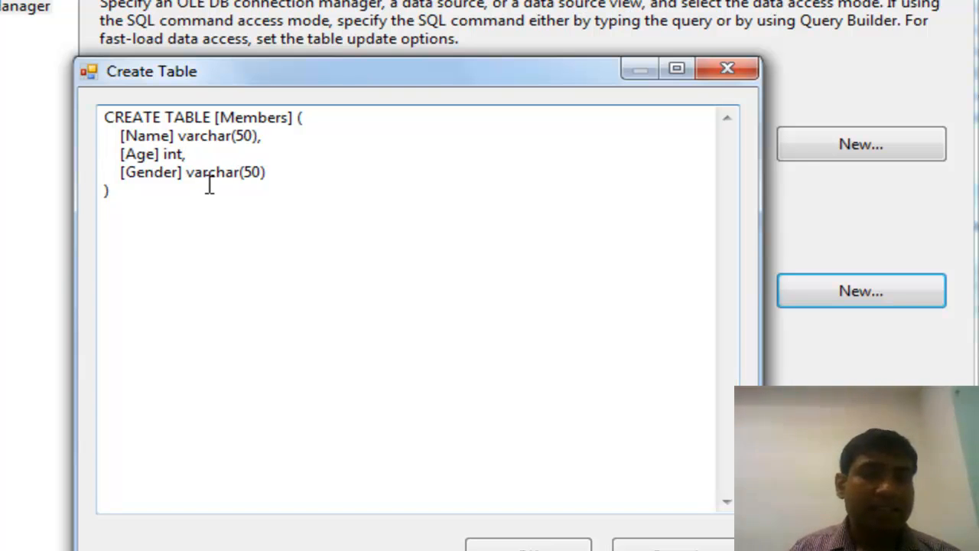
- Change the Gender column's data type to char(1) and create the Members table
key(BackSpace)
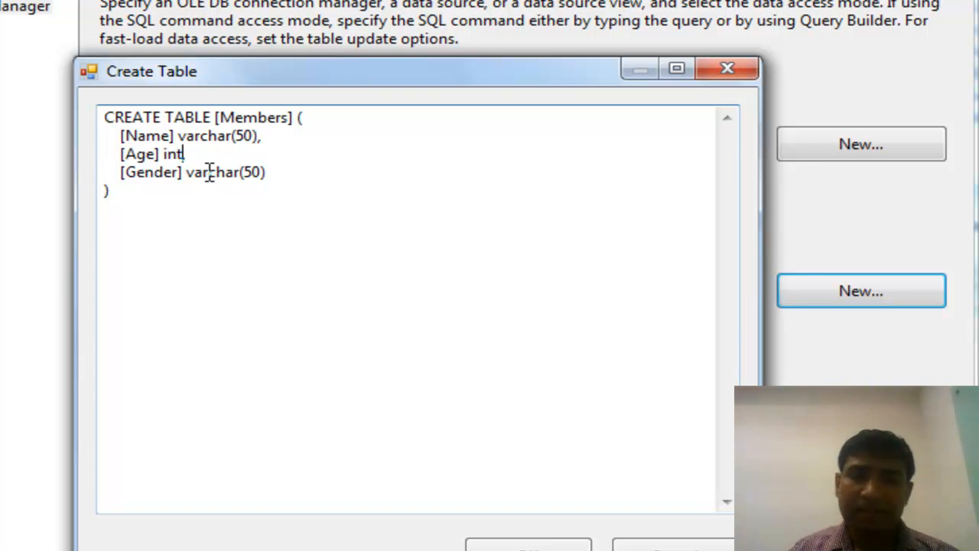
key(BackSpace)
key(BackSpace)
key(BackSpace)
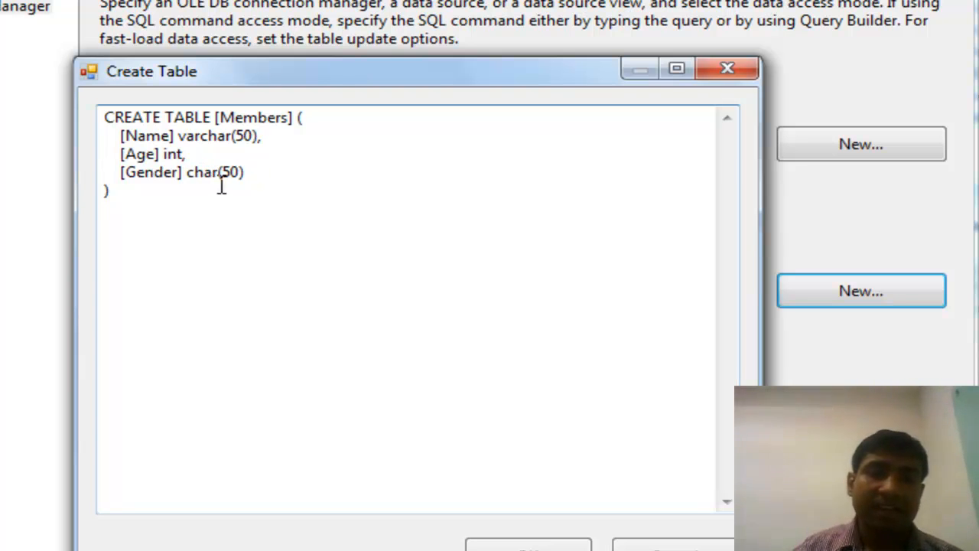
click(222, 172)
key(Delete)
key(Delete)
text(1)
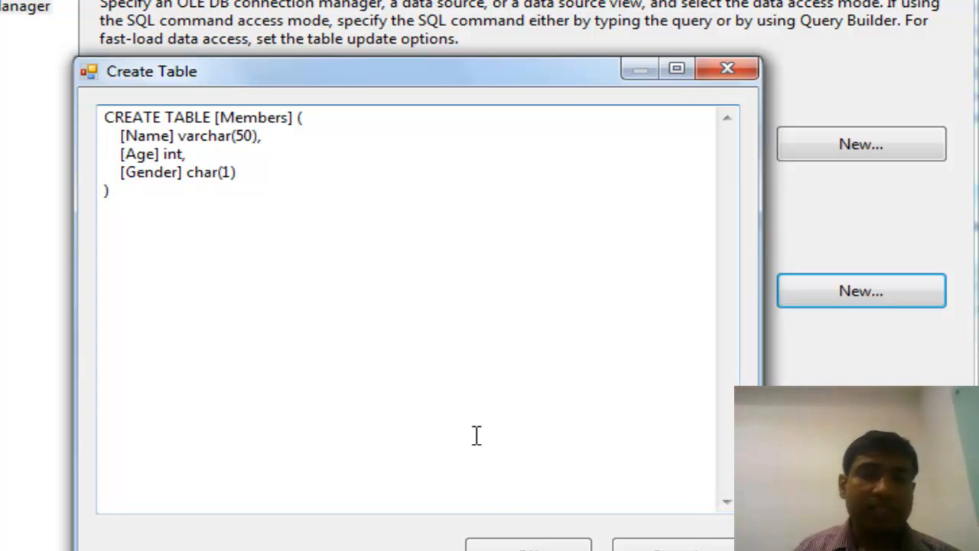
click(508, 544)
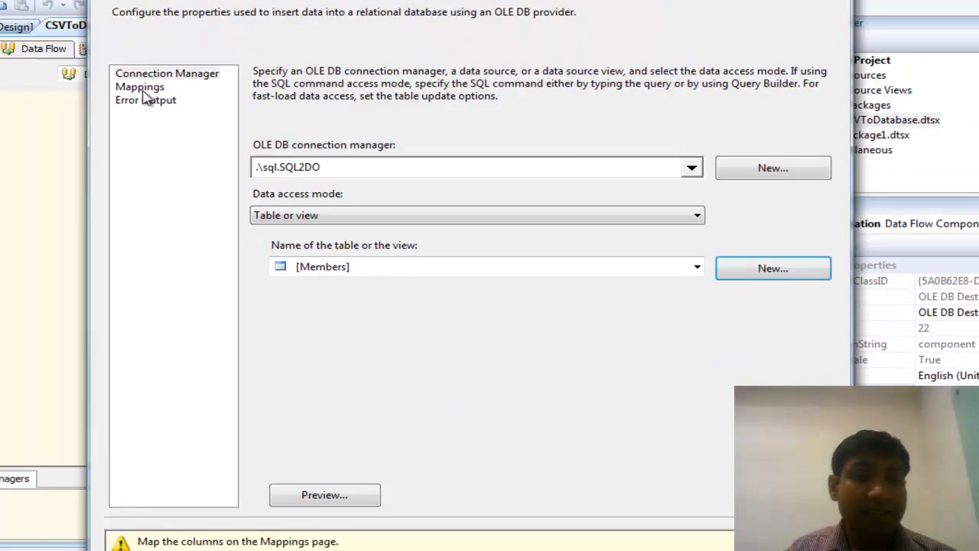
- Open the destination's column mappings, set the Name destination column's input to ignore, and map it back to Name
click(216, 110)
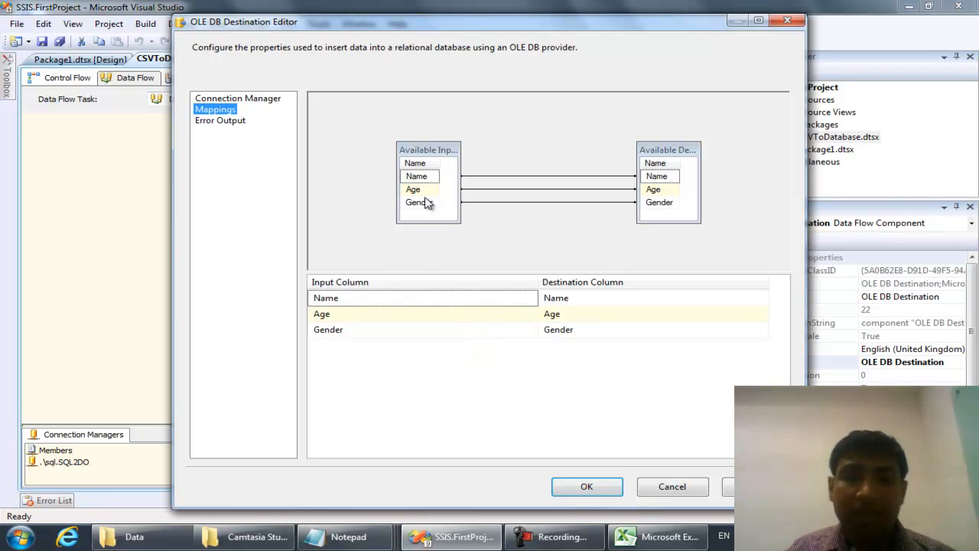
click(463, 300)
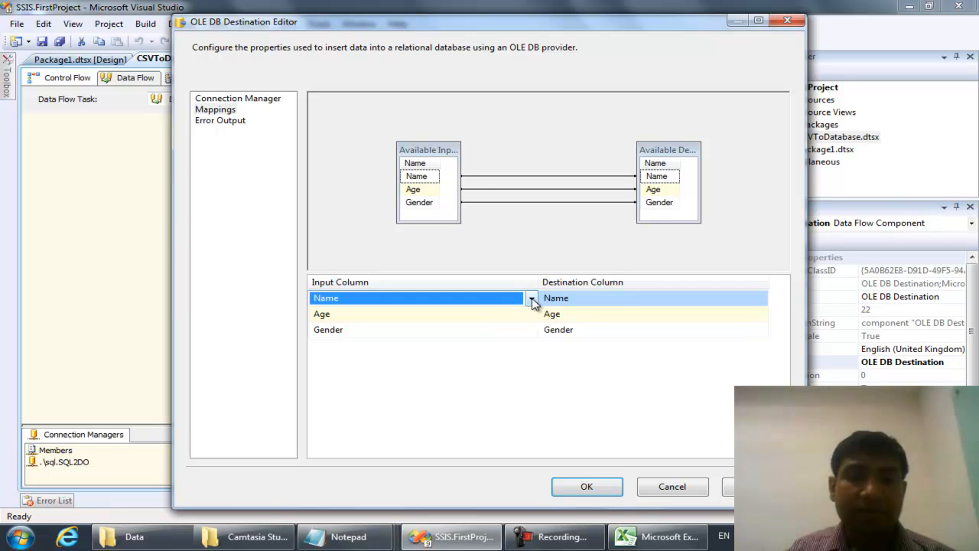
click(530, 298)
click(376, 316)
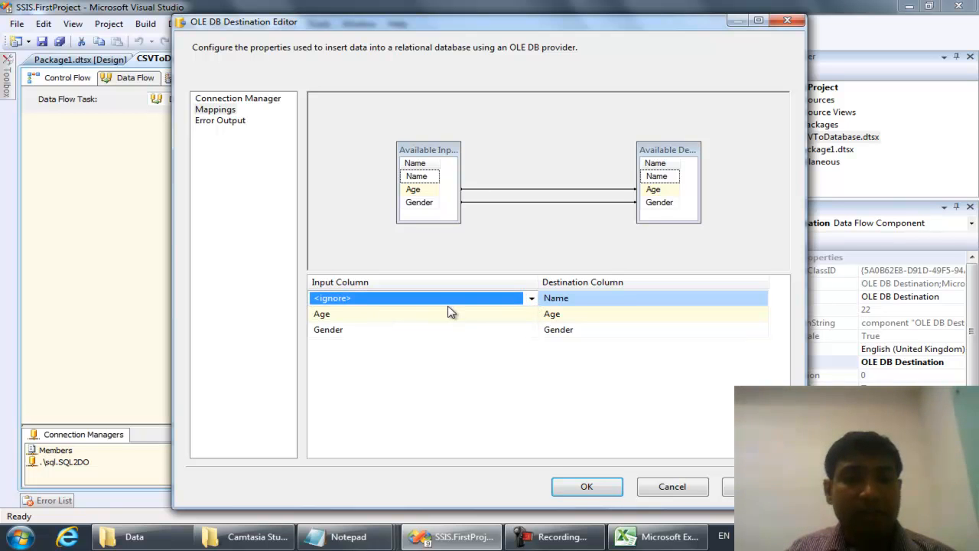
click(460, 299)
click(409, 326)
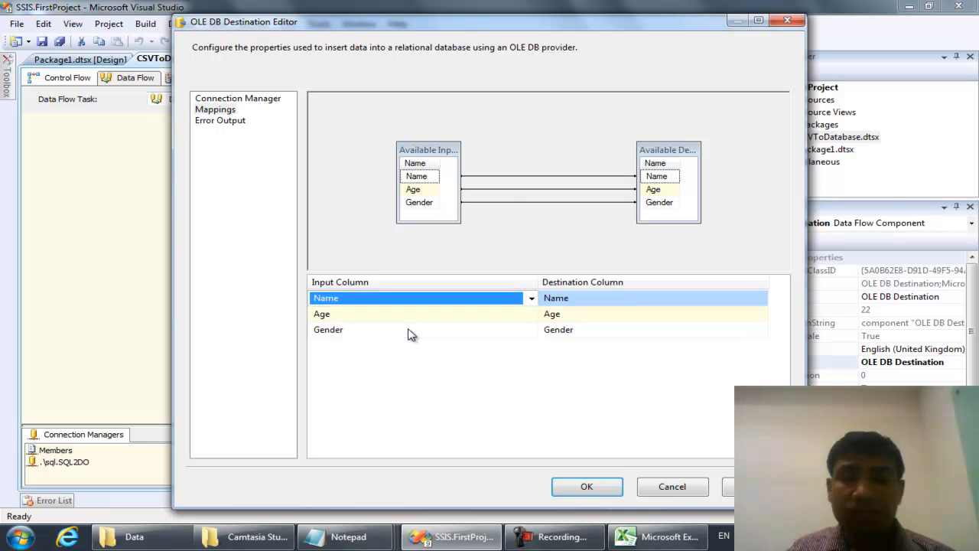
- Delete the Name, Age and Gender mappings between the input and destination columns
click(528, 183)
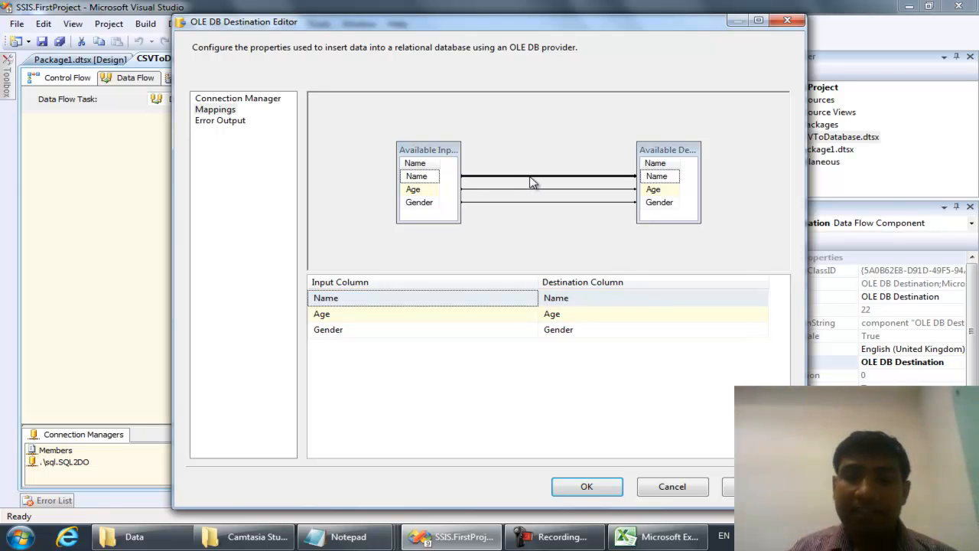
key(Delete)
click(483, 190)
key(Delete)
click(503, 203)
key(Delete)
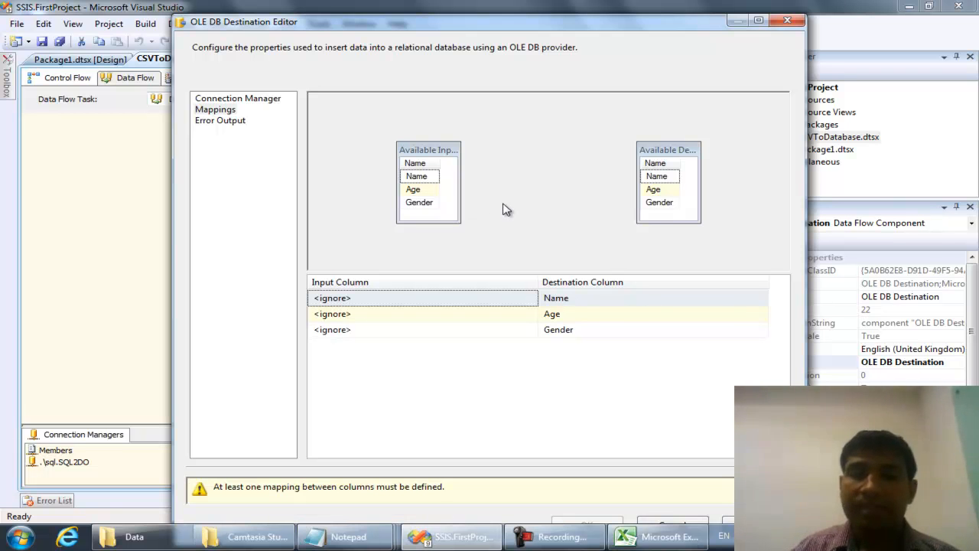
- Map the Name, Age and Gender input columns to their matching destination columns and confirm the destination settings
click(416, 176)
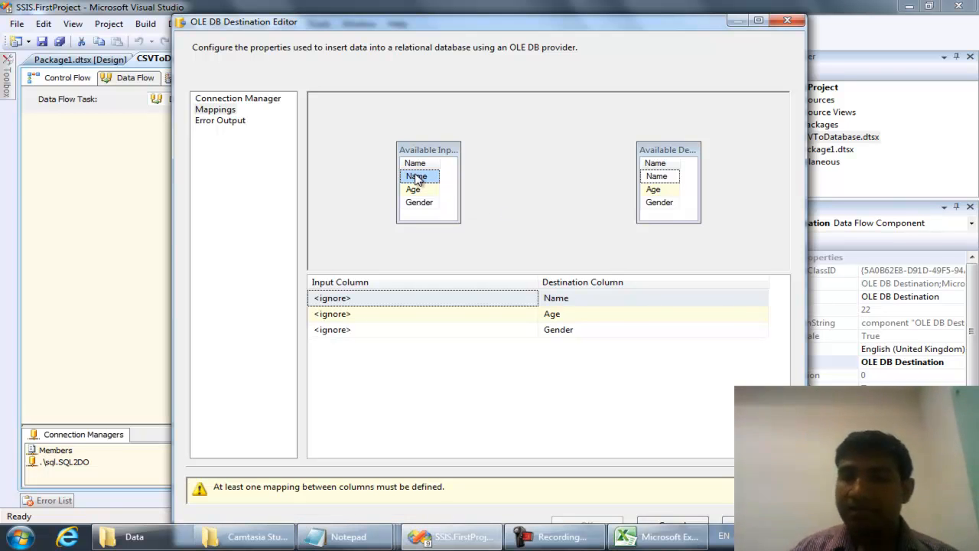
drag(416, 177, 656, 190)
drag(419, 191, 655, 196)
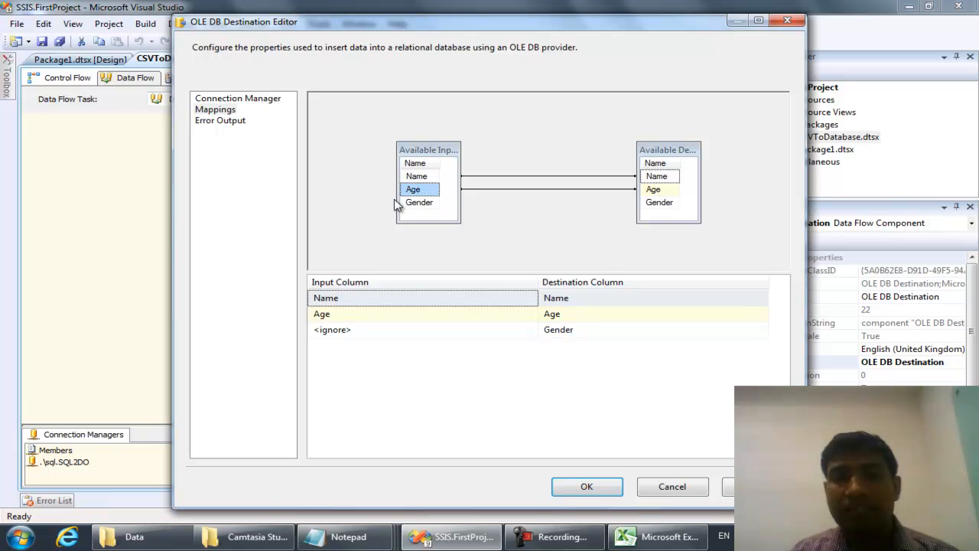
drag(418, 204, 660, 212)
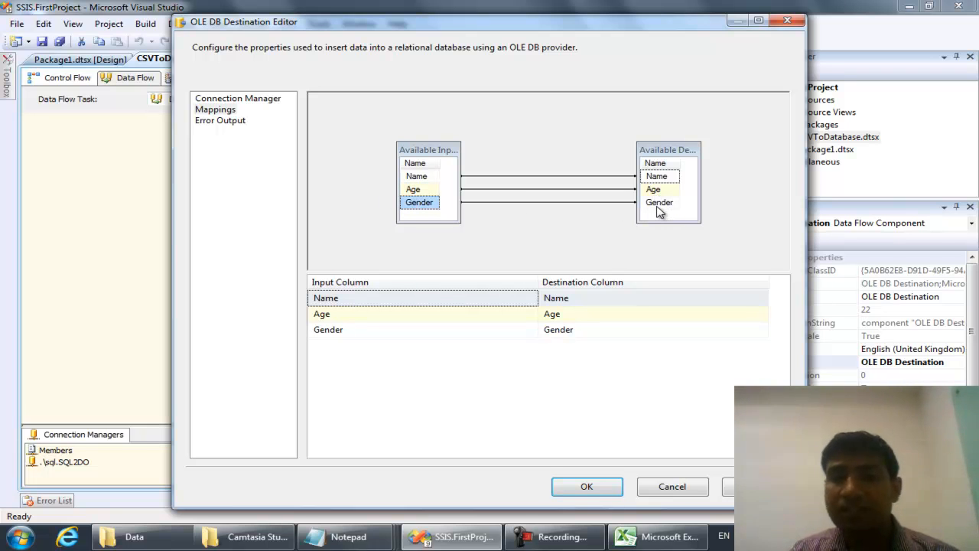
click(406, 295)
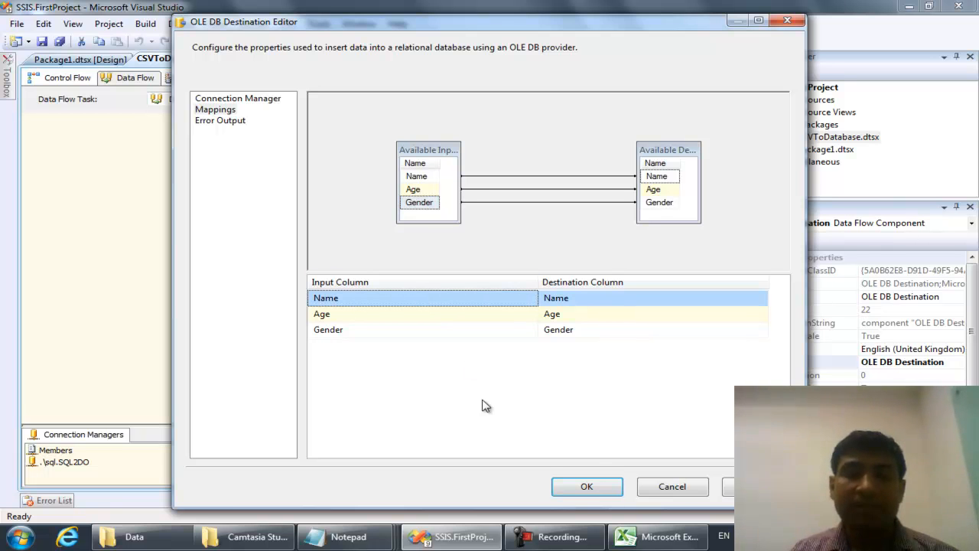
click(586, 487)
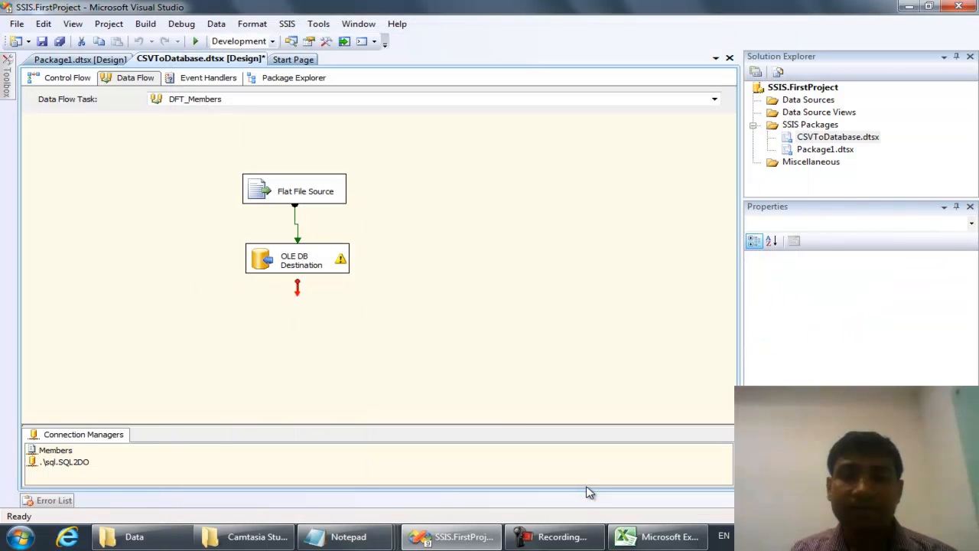
- Read the warning on the OLE DB Destination, then view the Flat File Source settings and close them without changes
mouse_move(343, 262)
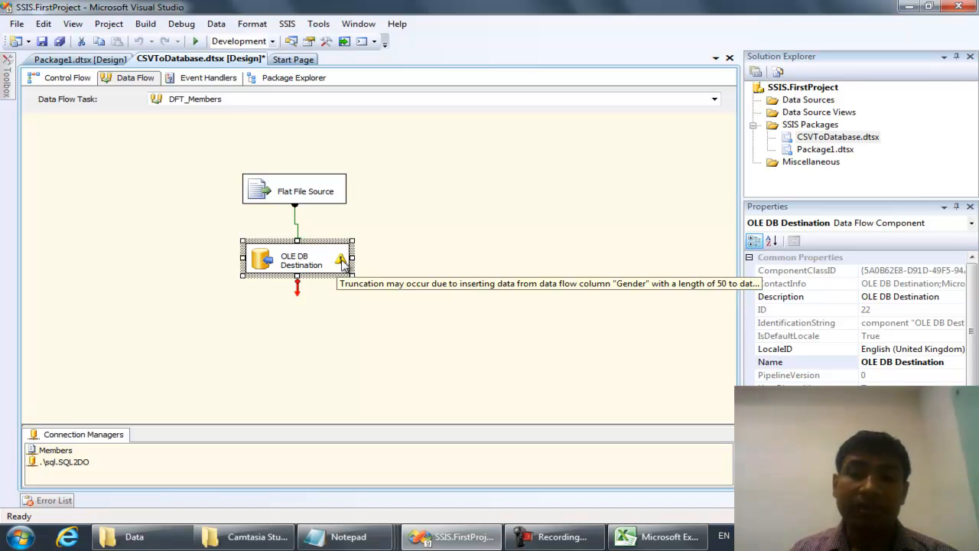
click(396, 264)
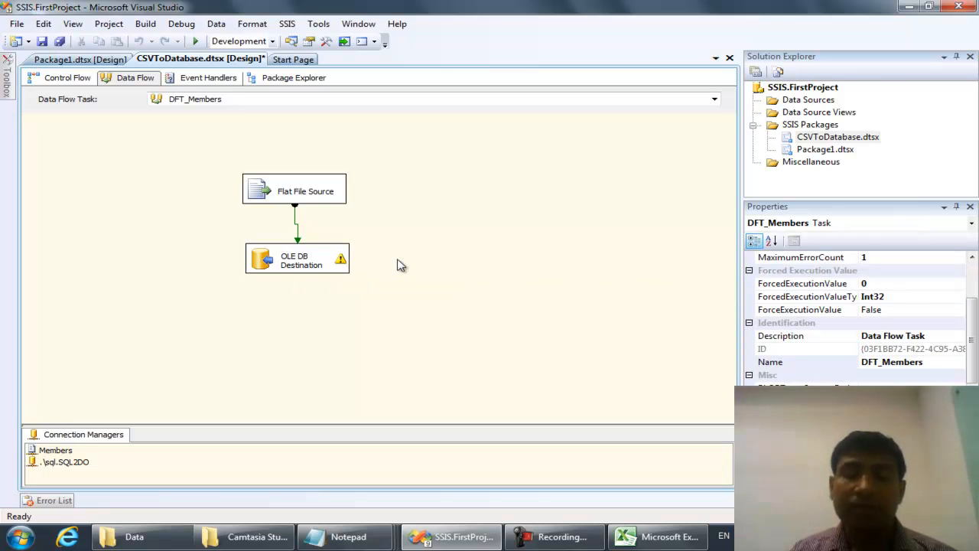
double_click(313, 196)
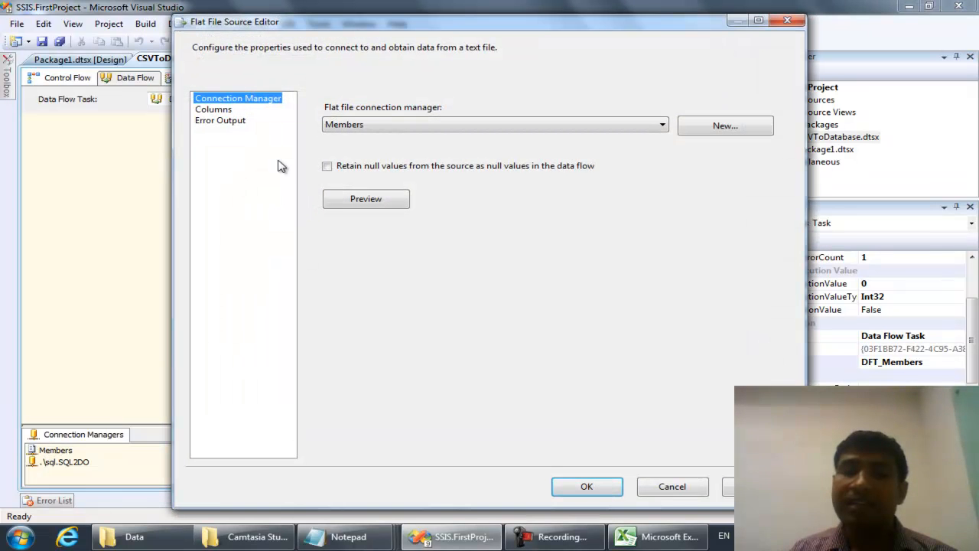
click(673, 490)
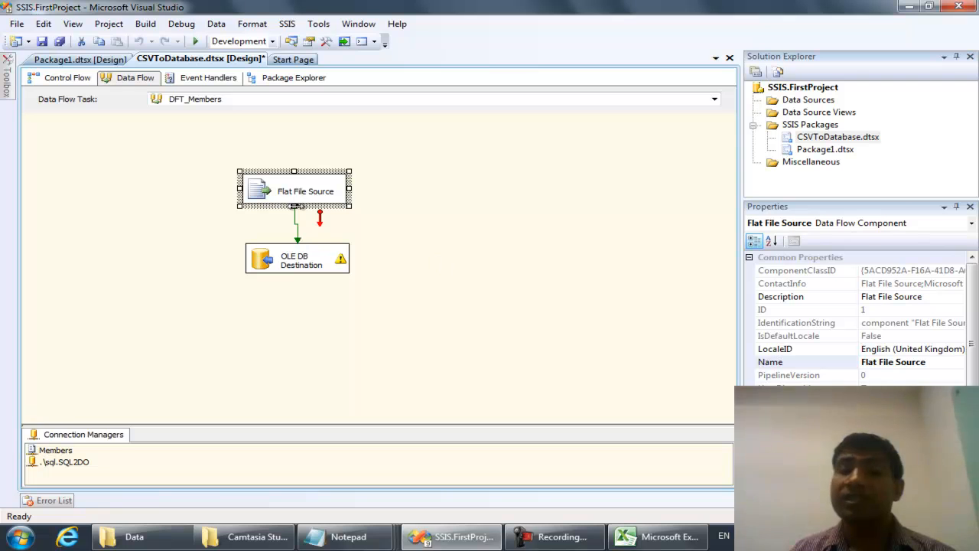
- Examine the column metadata of the data flow path between the Flat File Source and the OLE DB Destination
double_click(297, 220)
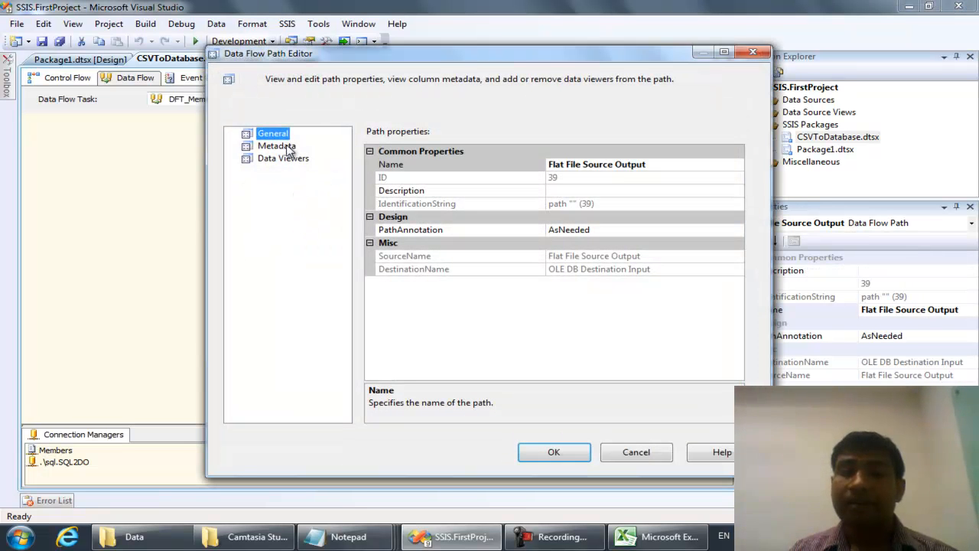
click(284, 146)
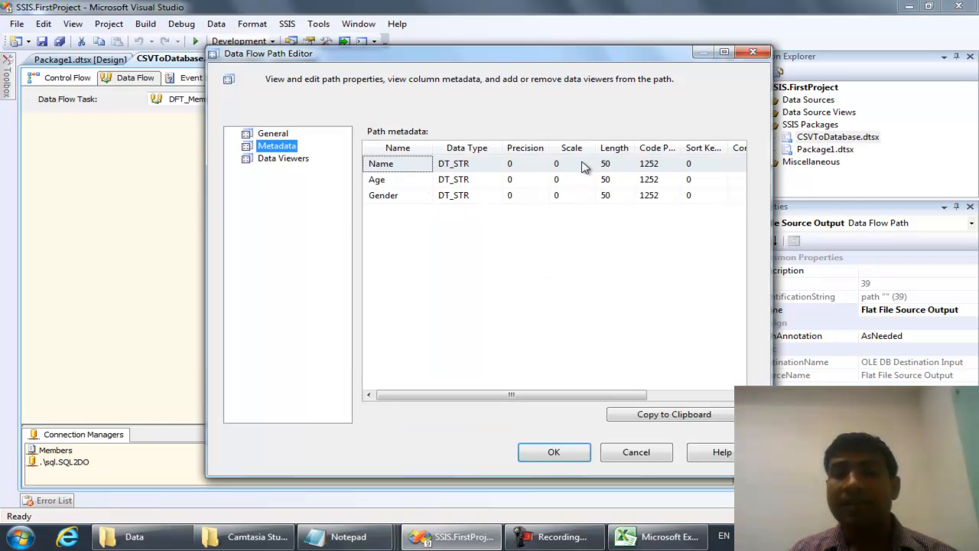
click(634, 459)
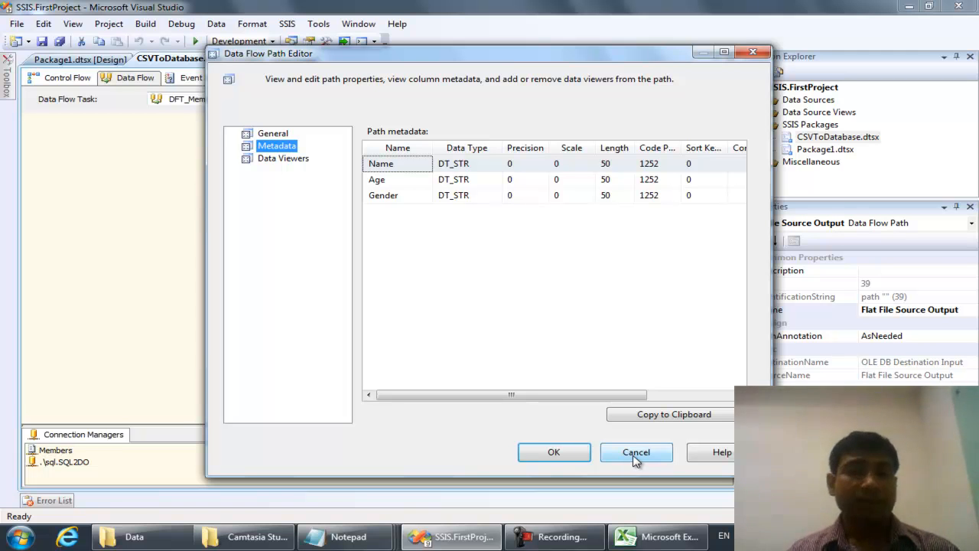
click(634, 459)
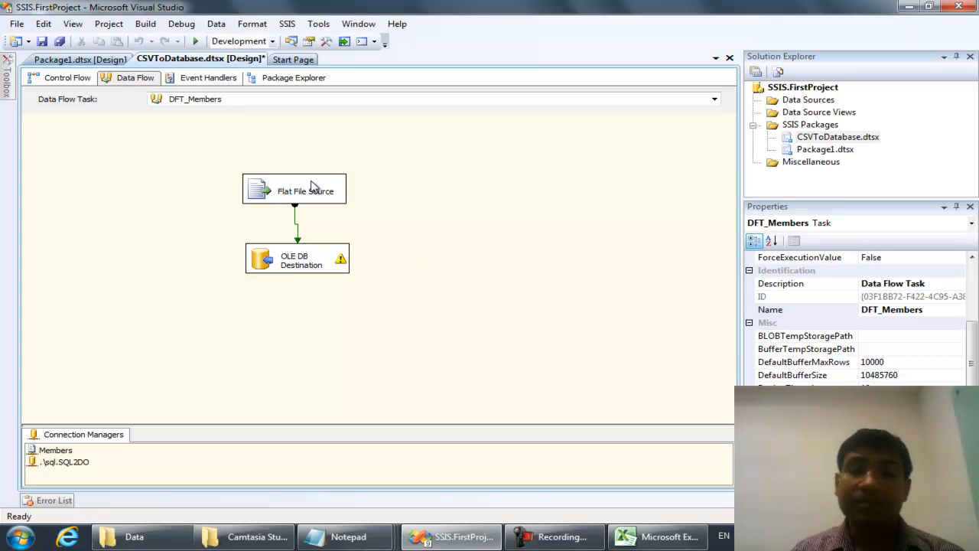
- Execute the DFT_Members data flow task to load the Members data into the table
mouse_move(310, 267)
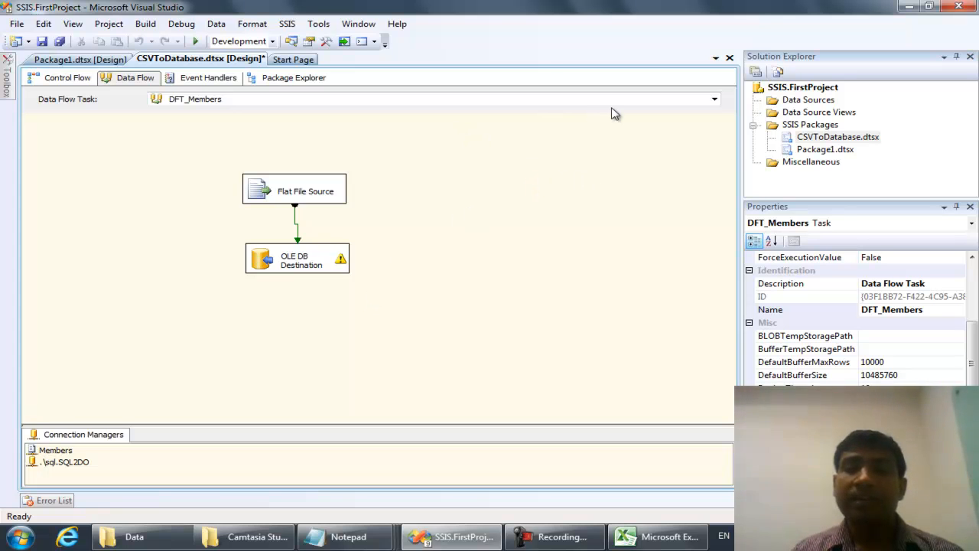
right_click(519, 194)
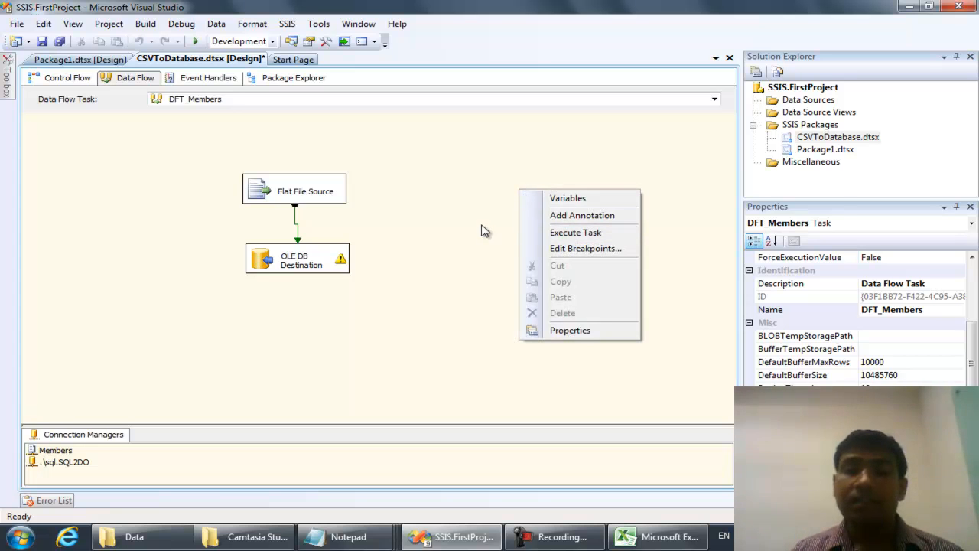
click(591, 237)
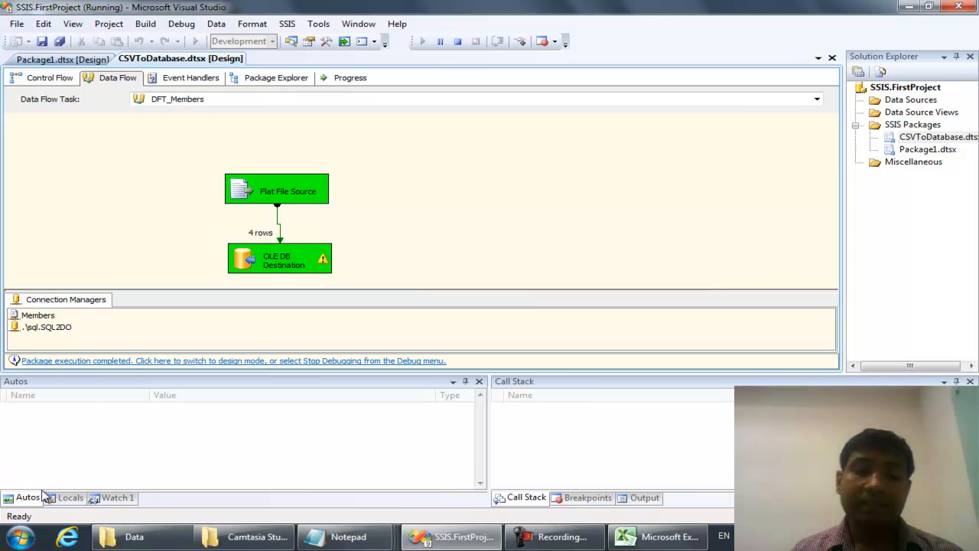
- Open SQL Server Management Studio, decline recovery of the unsaved query file, and connect to the .\sql Database Engine with Windows Authentication
click(19, 537)
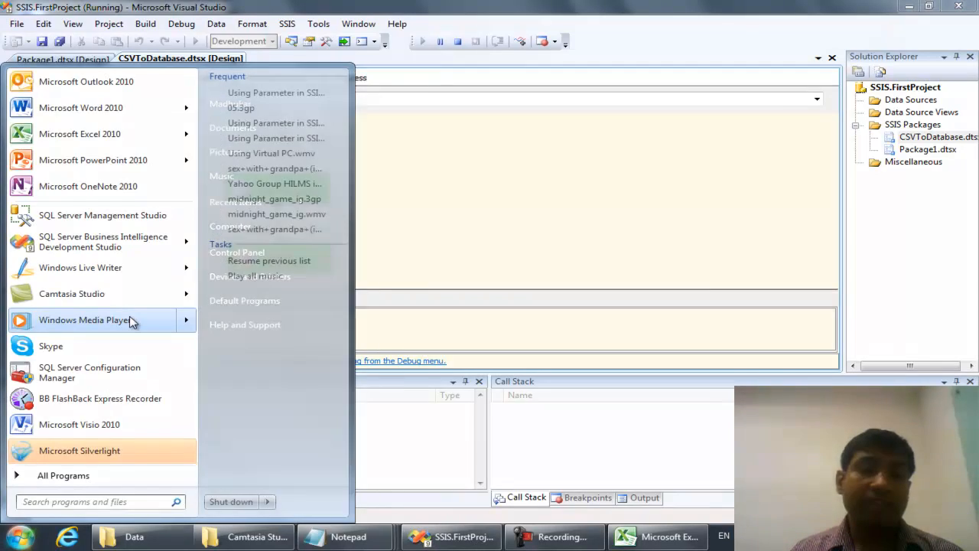
click(147, 219)
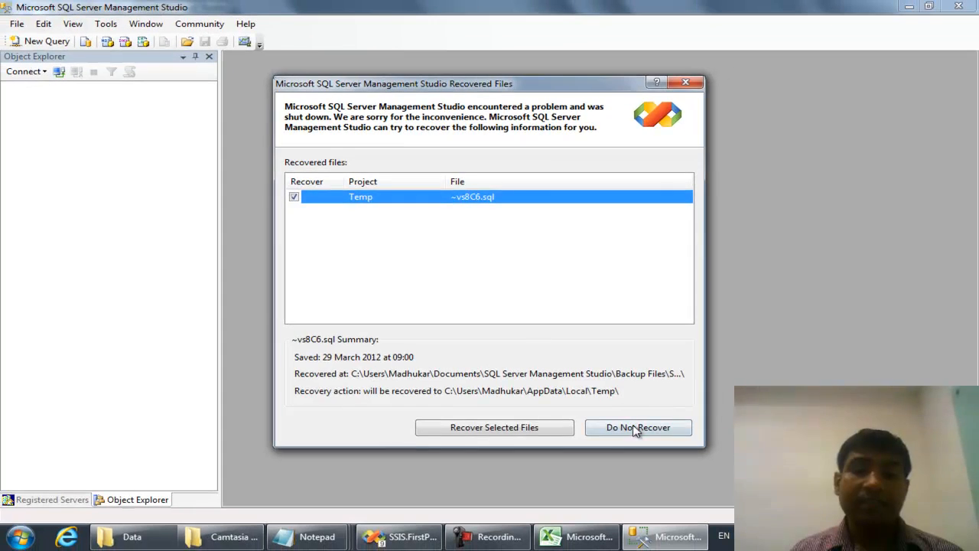
click(635, 428)
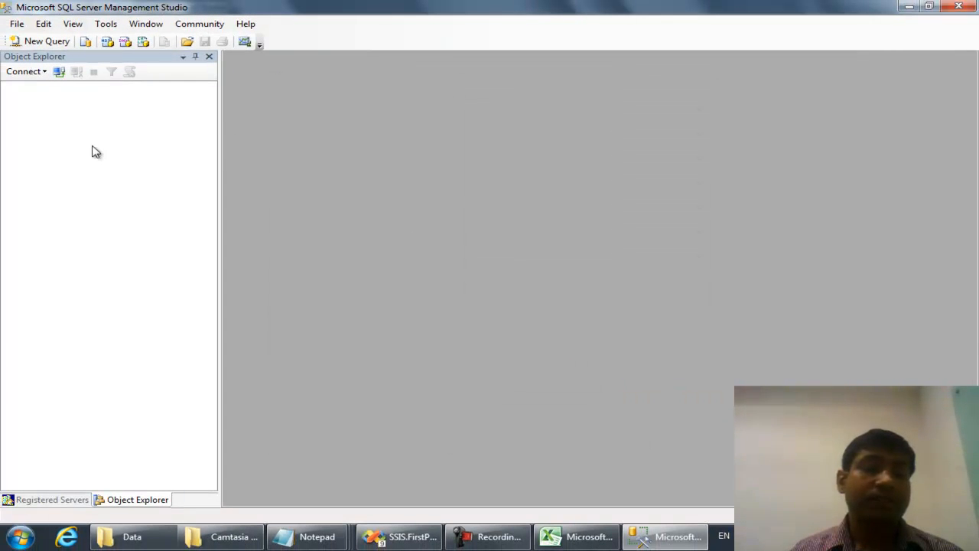
click(44, 74)
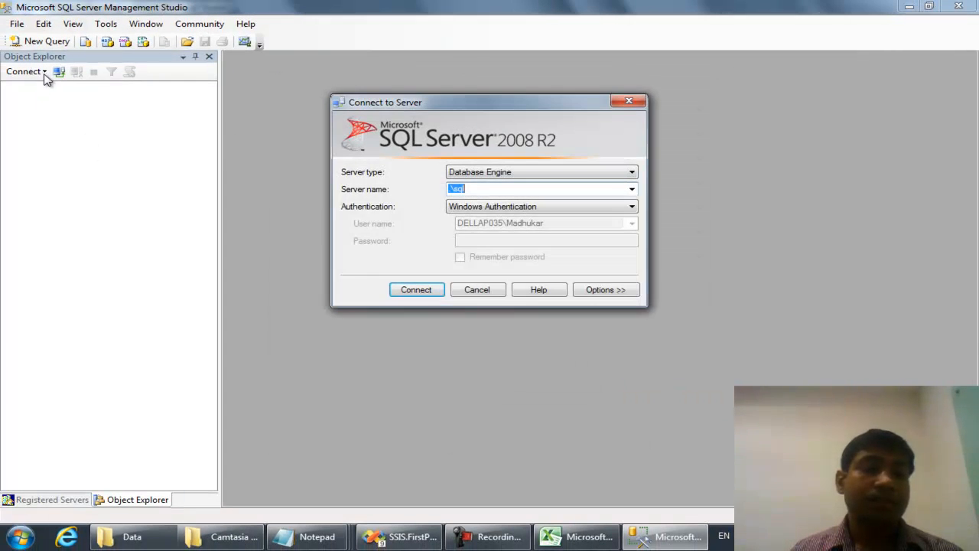
click(427, 288)
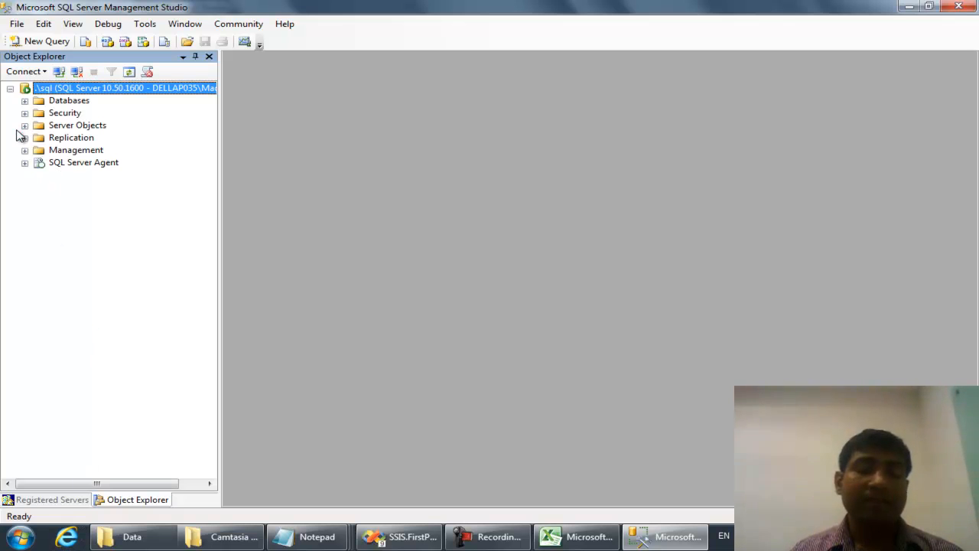
- Select the top 1000 rows of the dbo.Members table in the SQL2DO database to check the loaded data
click(25, 101)
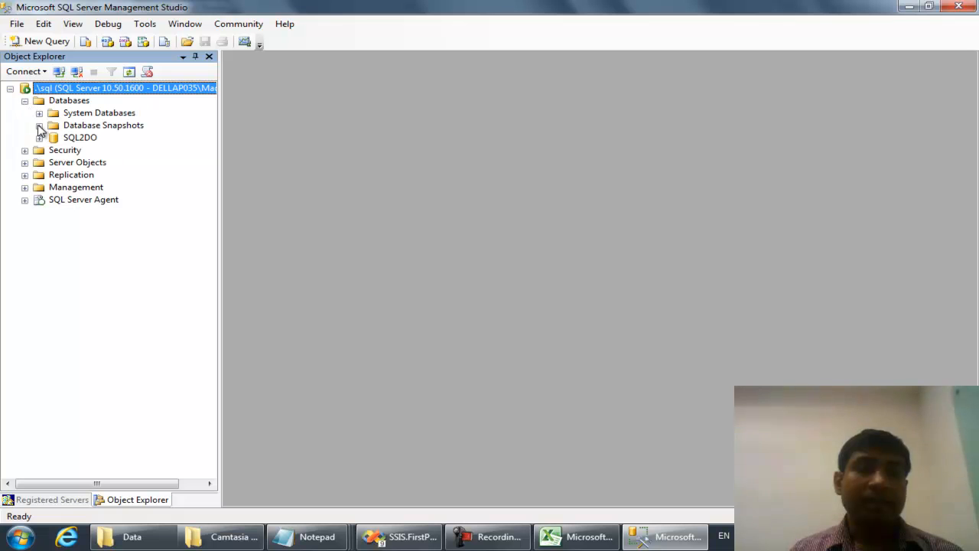
click(39, 137)
click(54, 162)
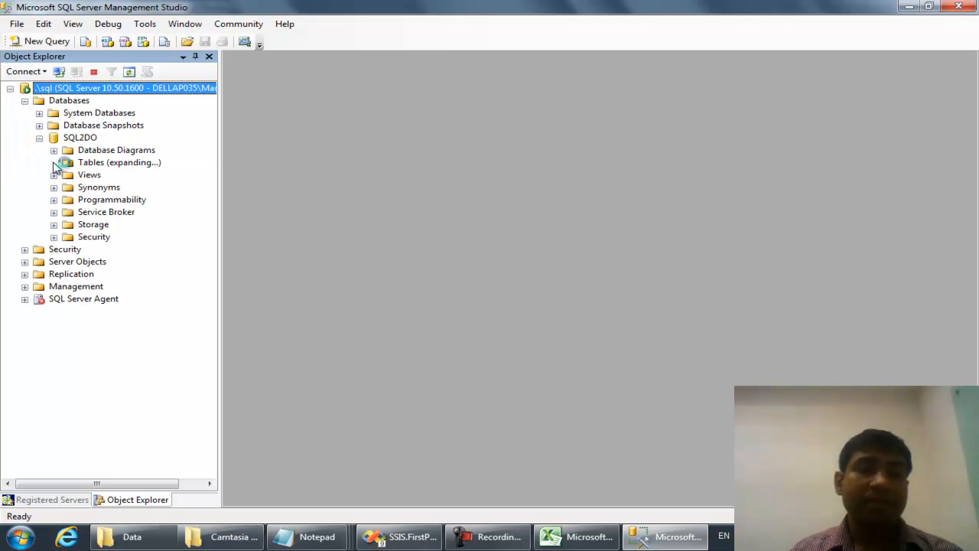
click(118, 202)
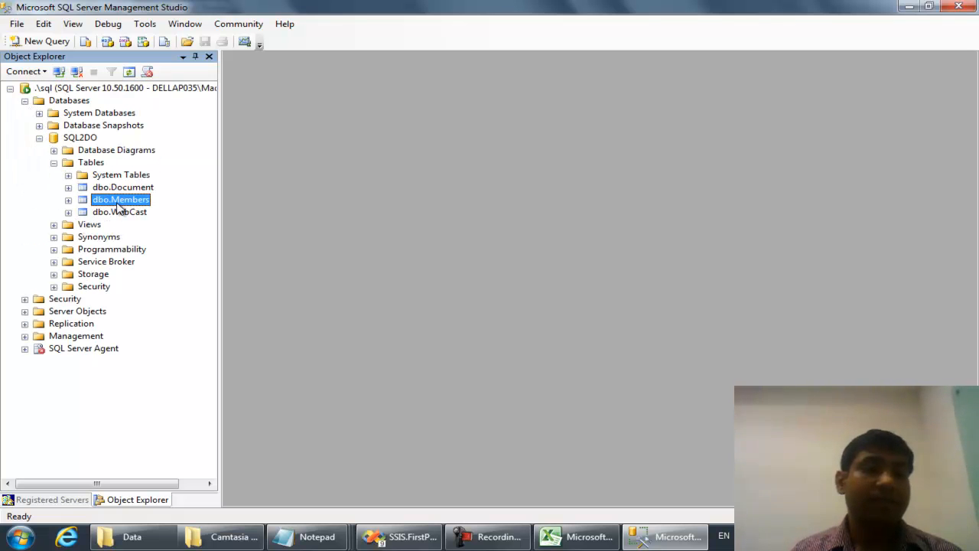
right_click(118, 203)
click(174, 242)
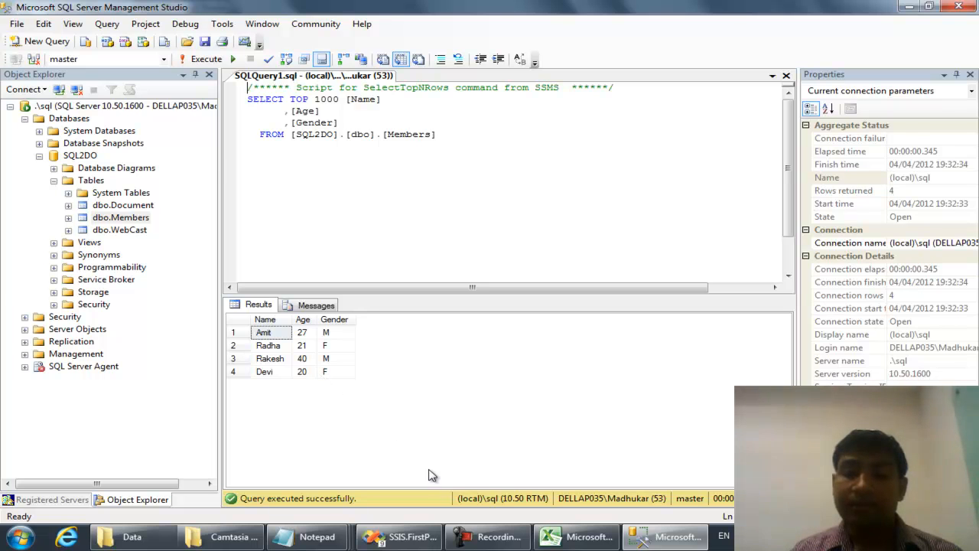
click(425, 536)
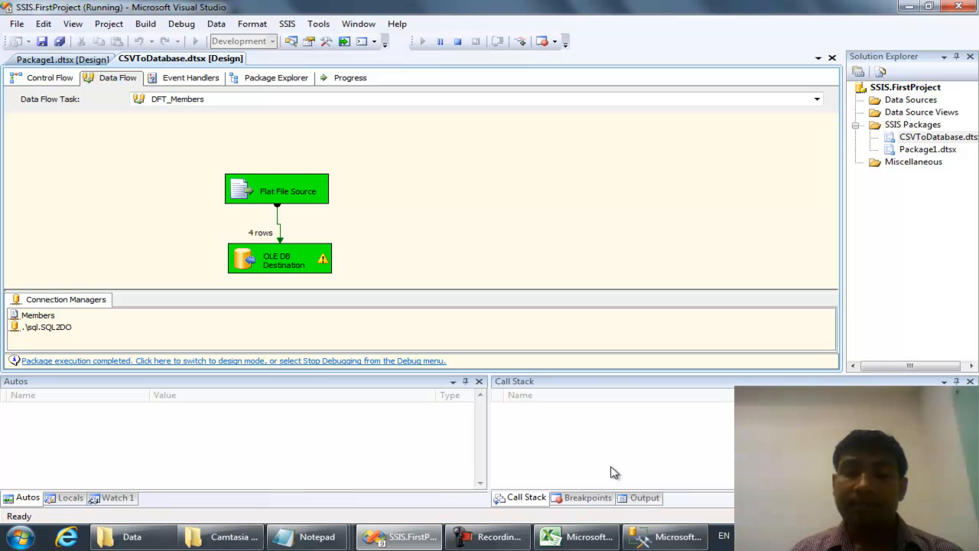
click(489, 536)
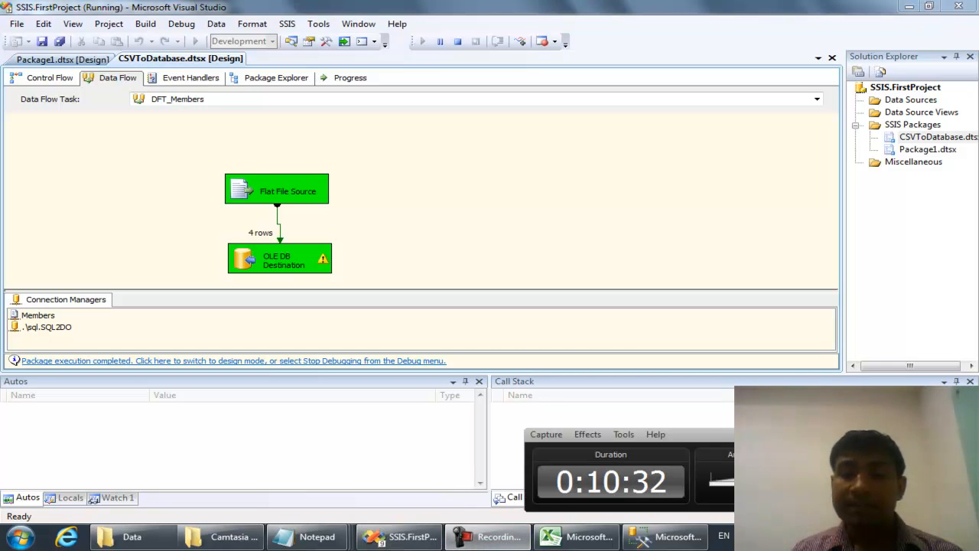